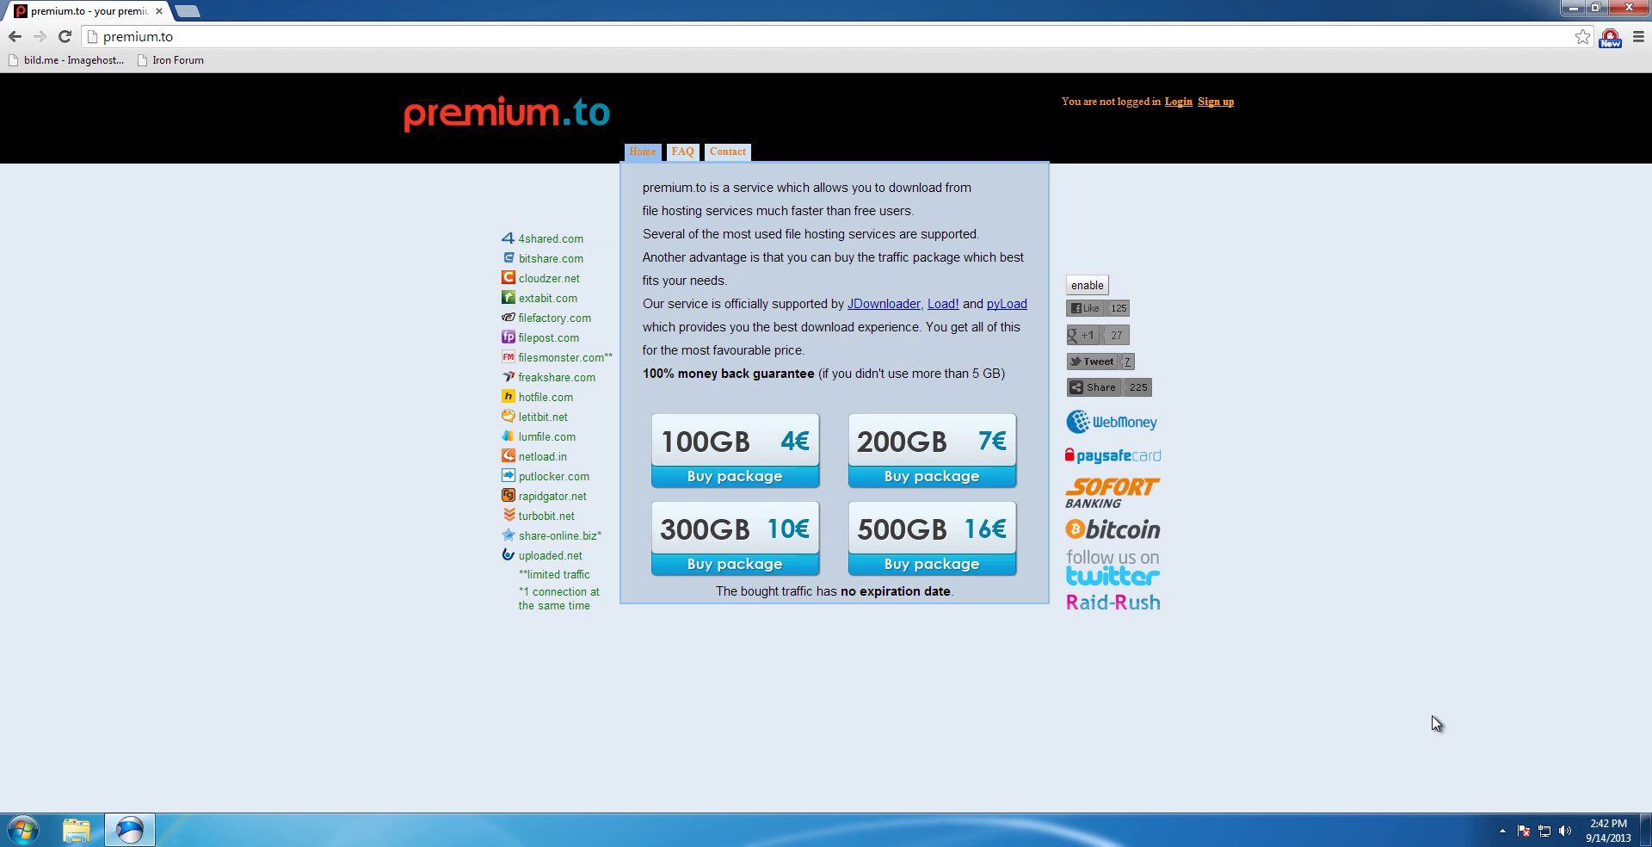
Open an administrator command prompt and run java -version, which reports Java 1.6.0_45.
key(super+r)
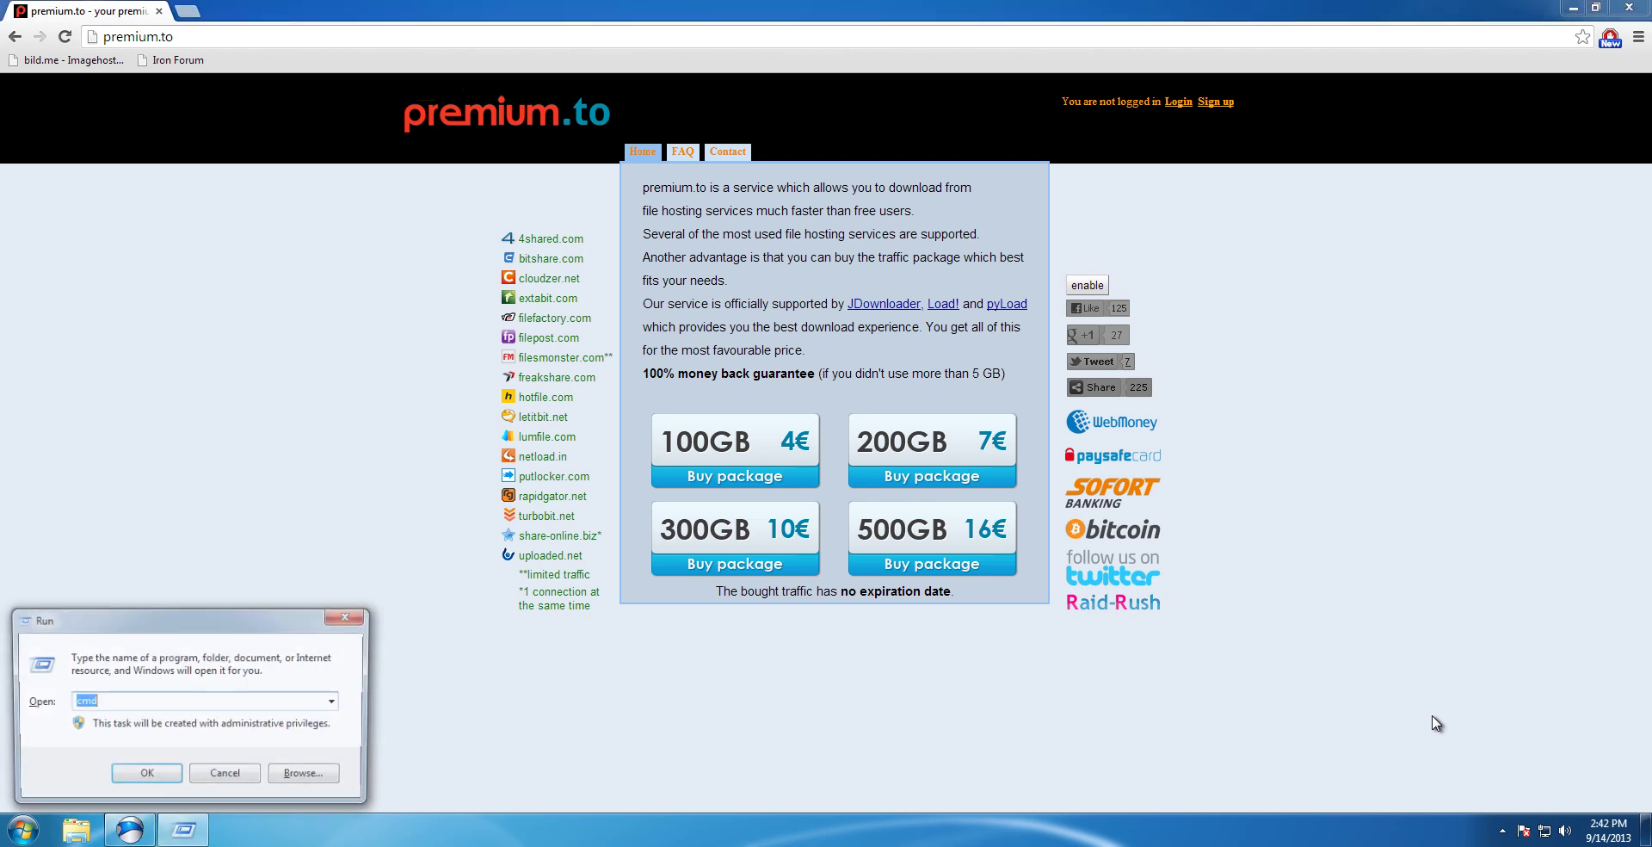
text(c)
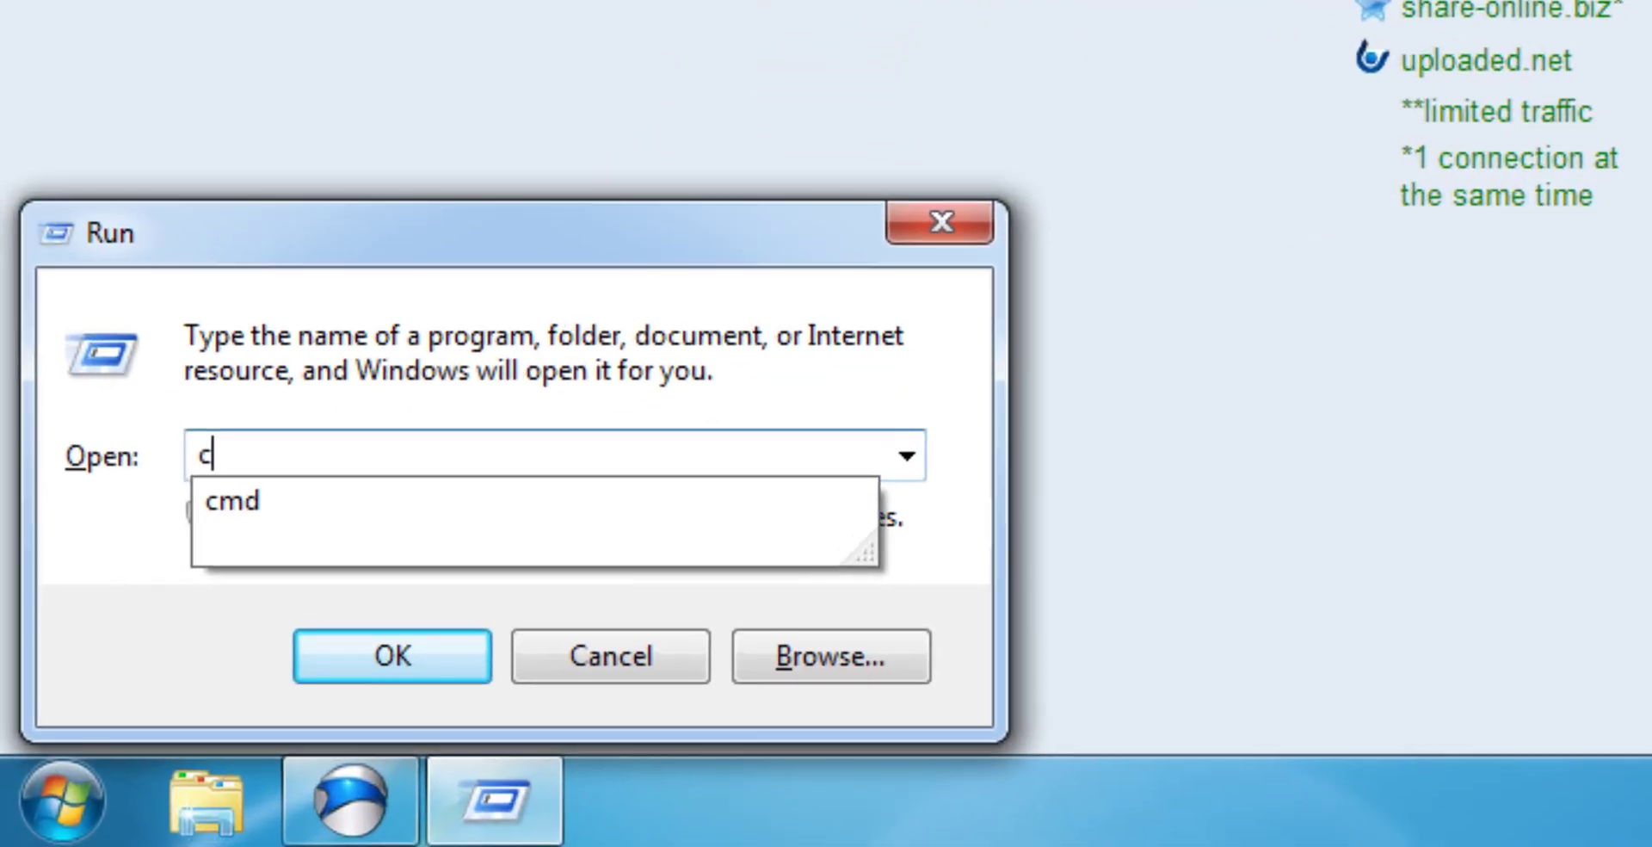
text(md)
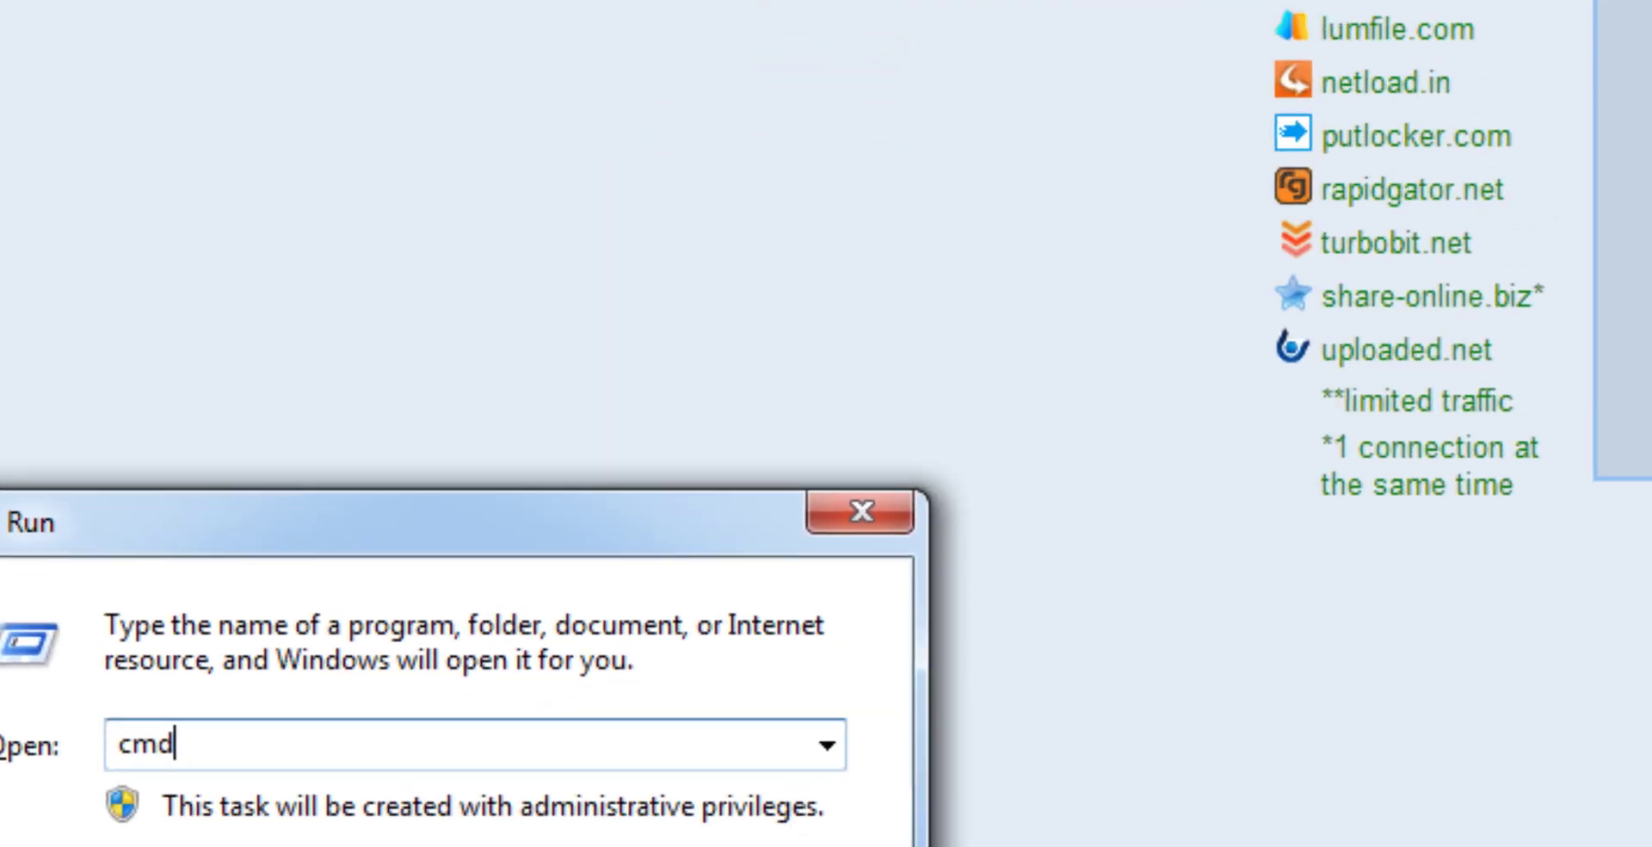
key(Return)
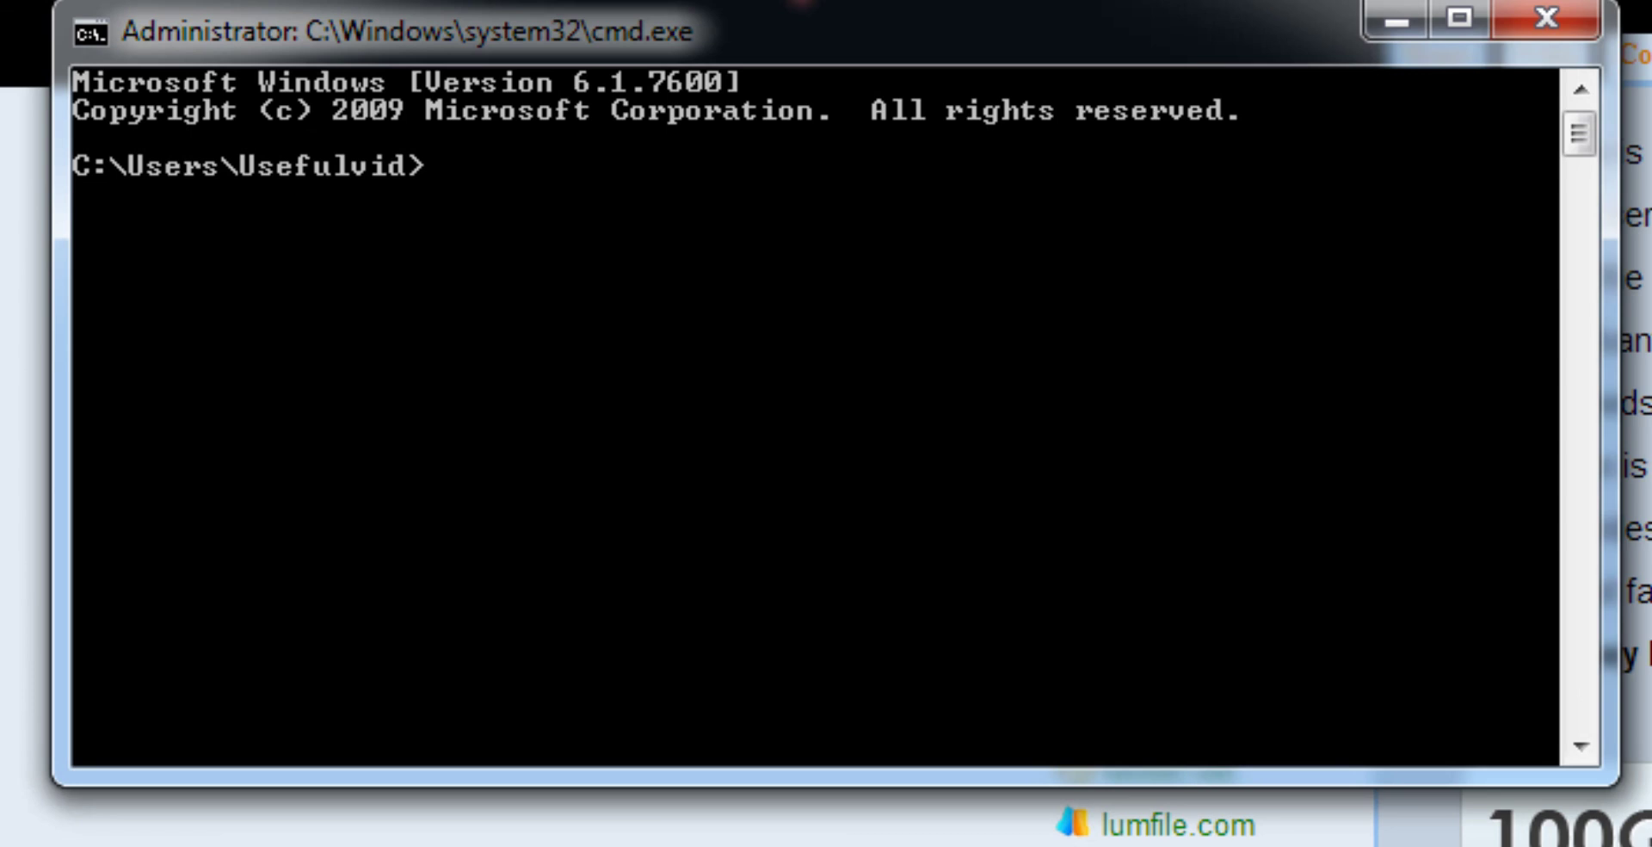
text(java -version)
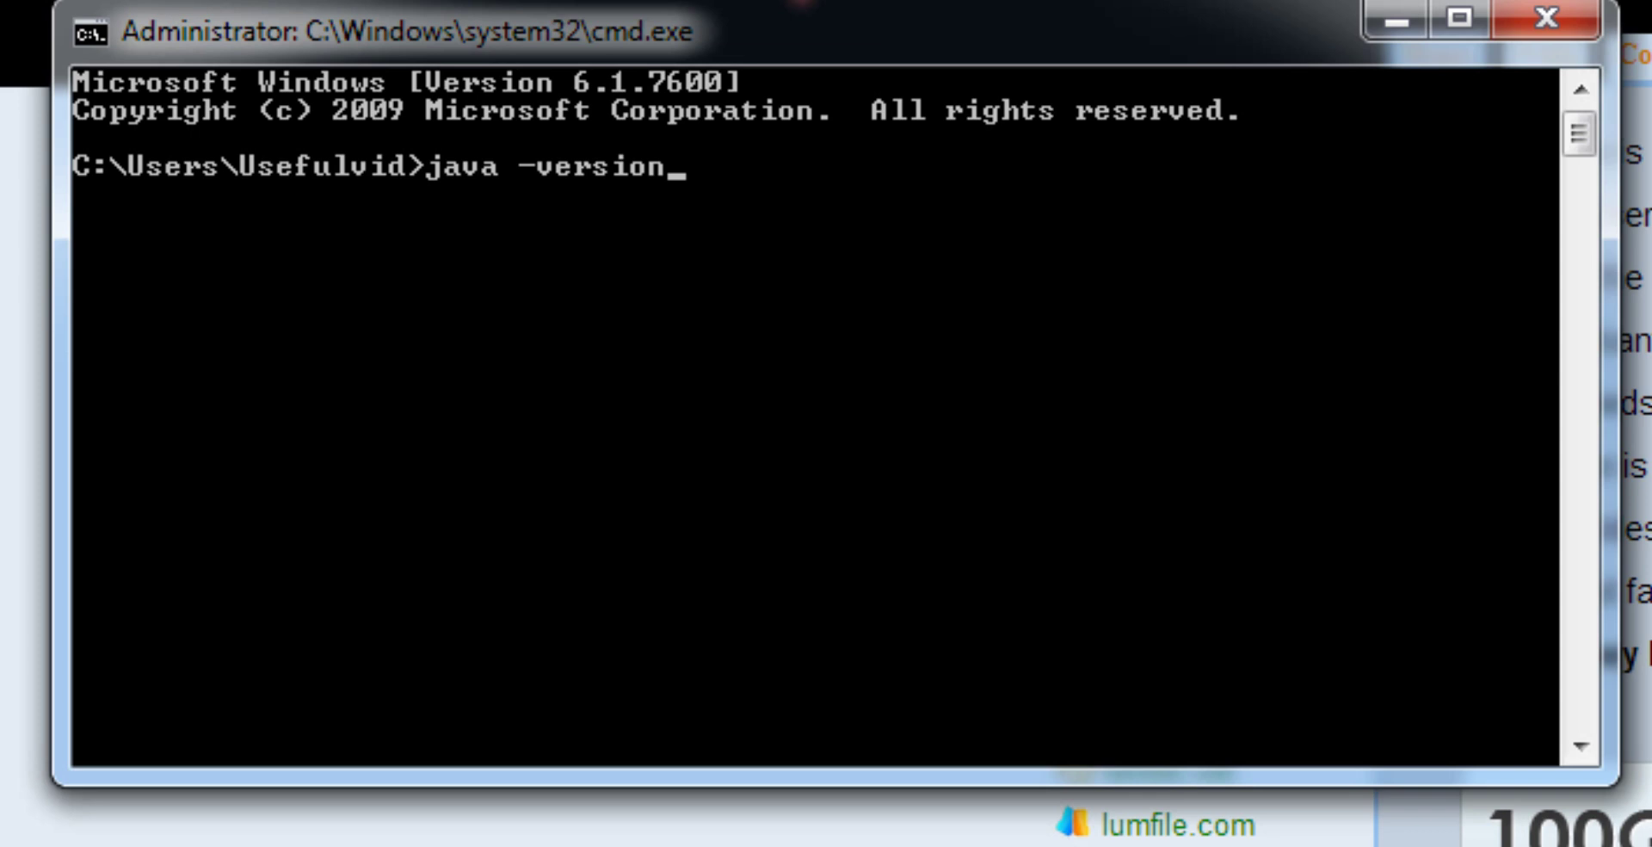
key(Return)
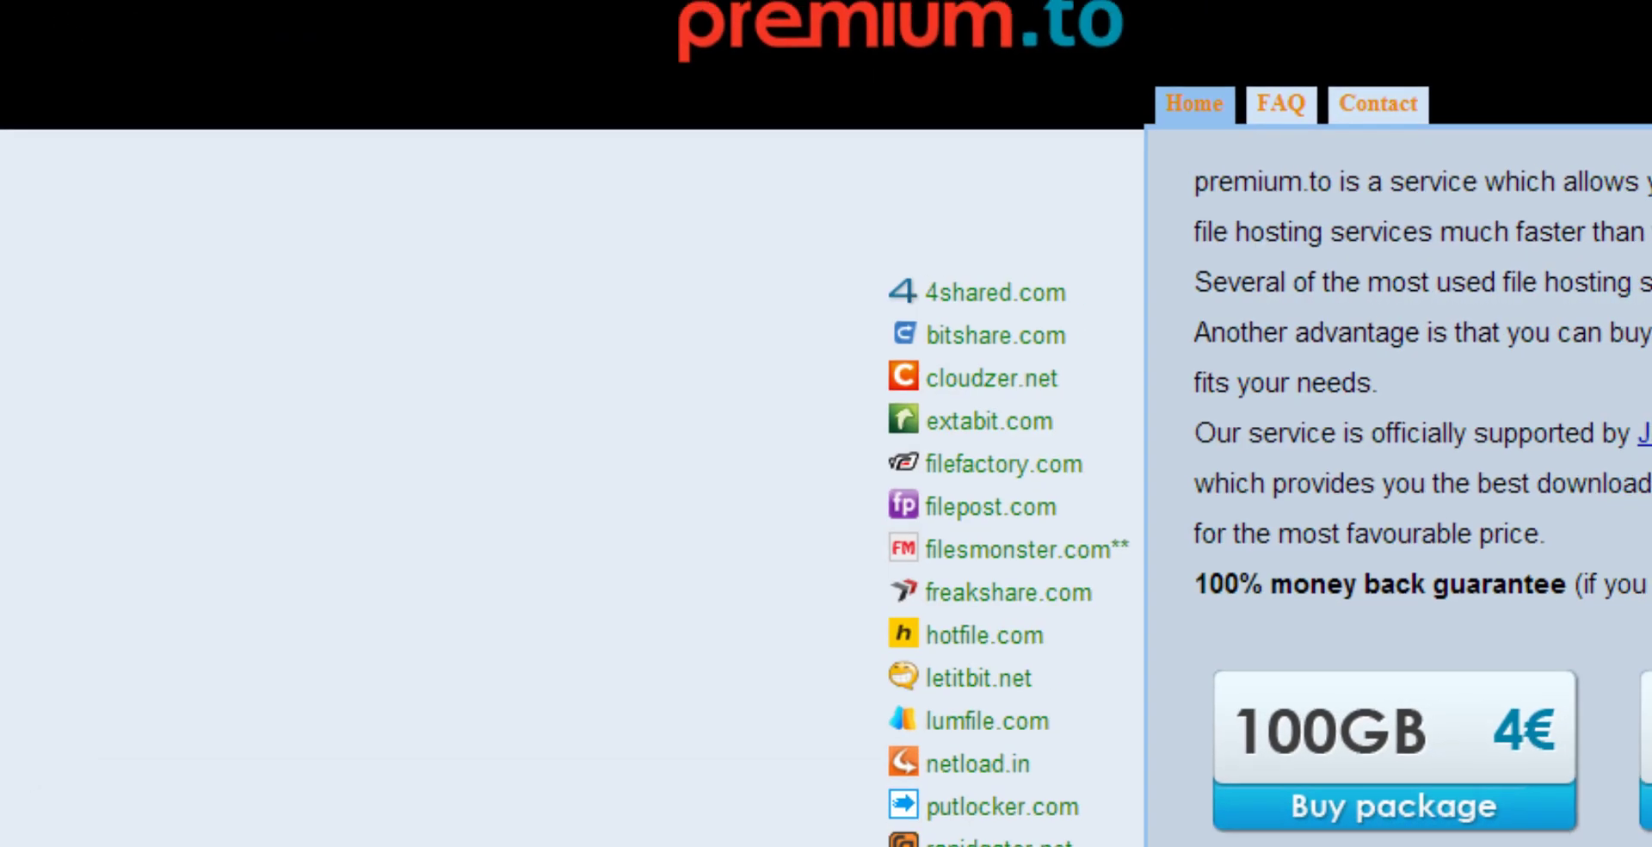
Go to java.com in a new tab and open the Version 7 Update 40 download page.
key(ctrl+t)
text(java.com)
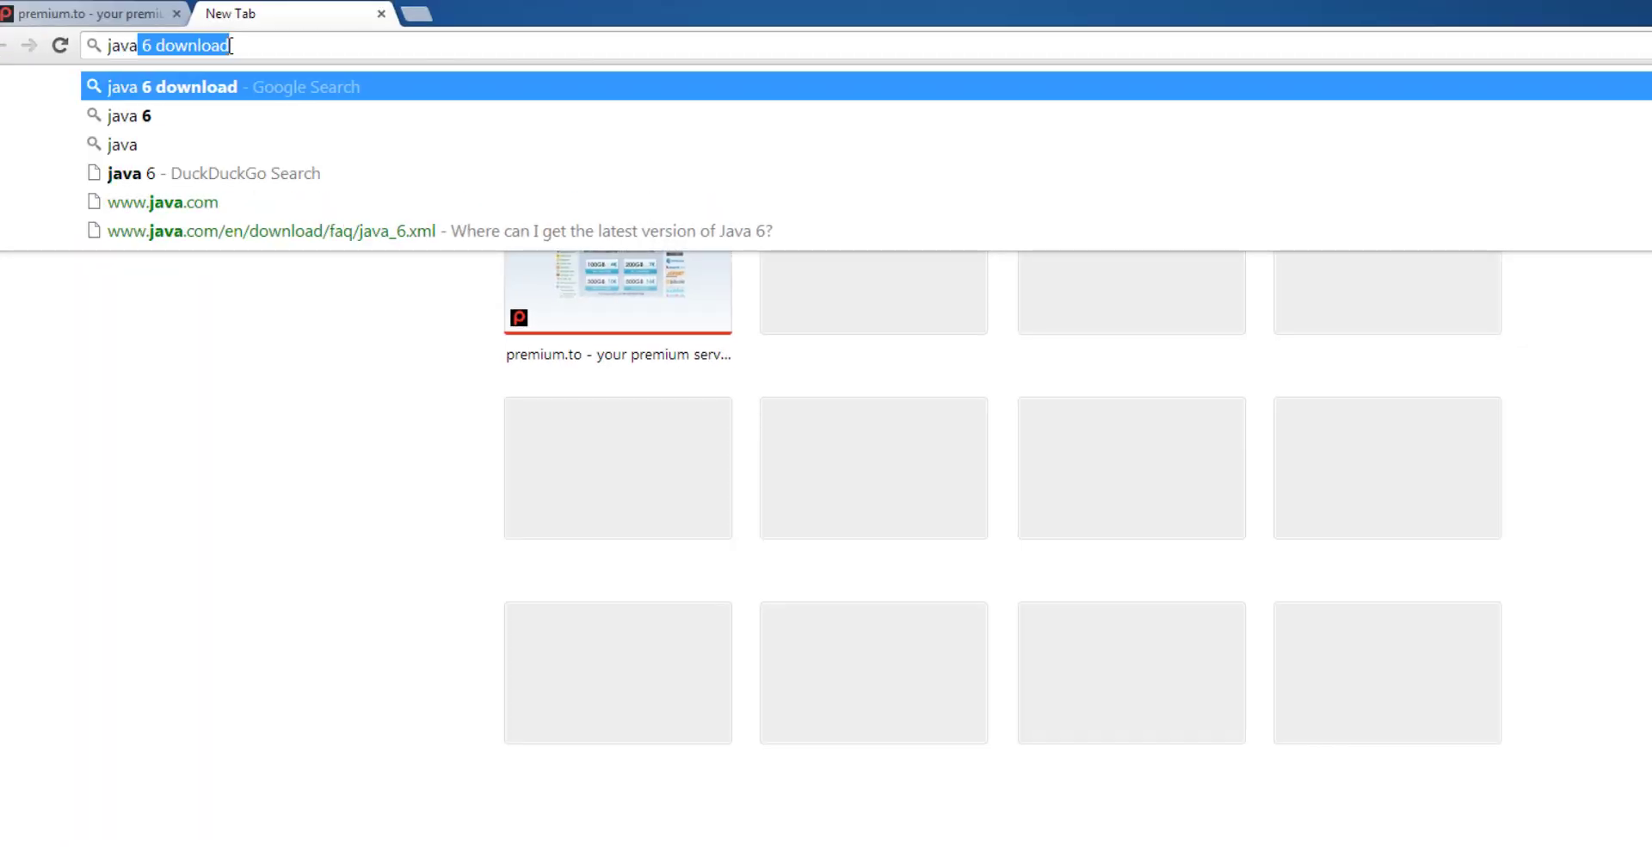
key(Return)
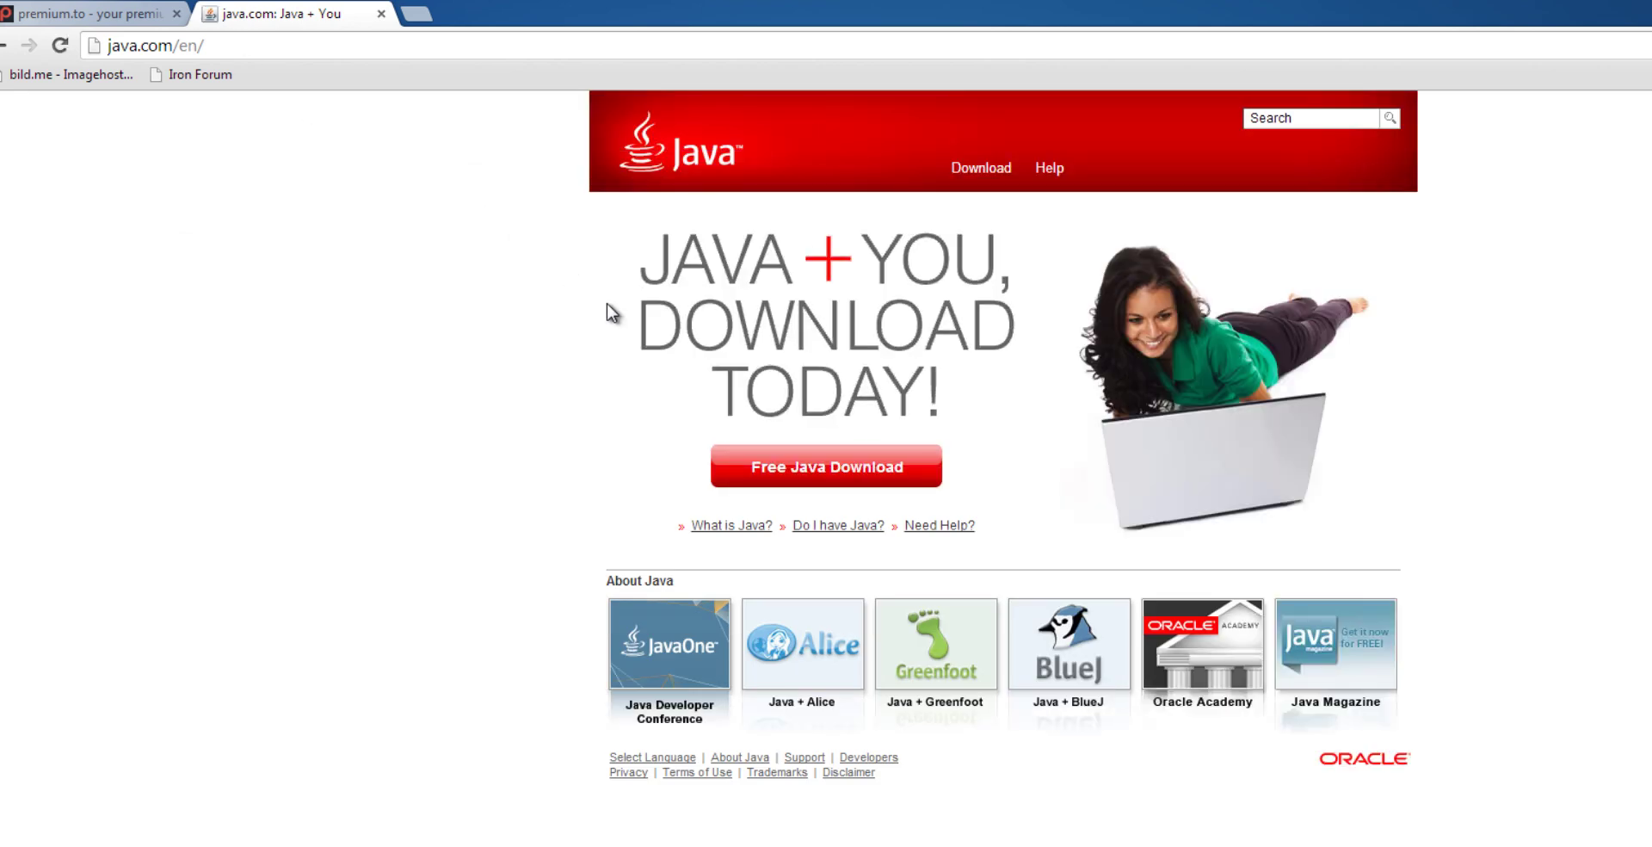
click(740, 469)
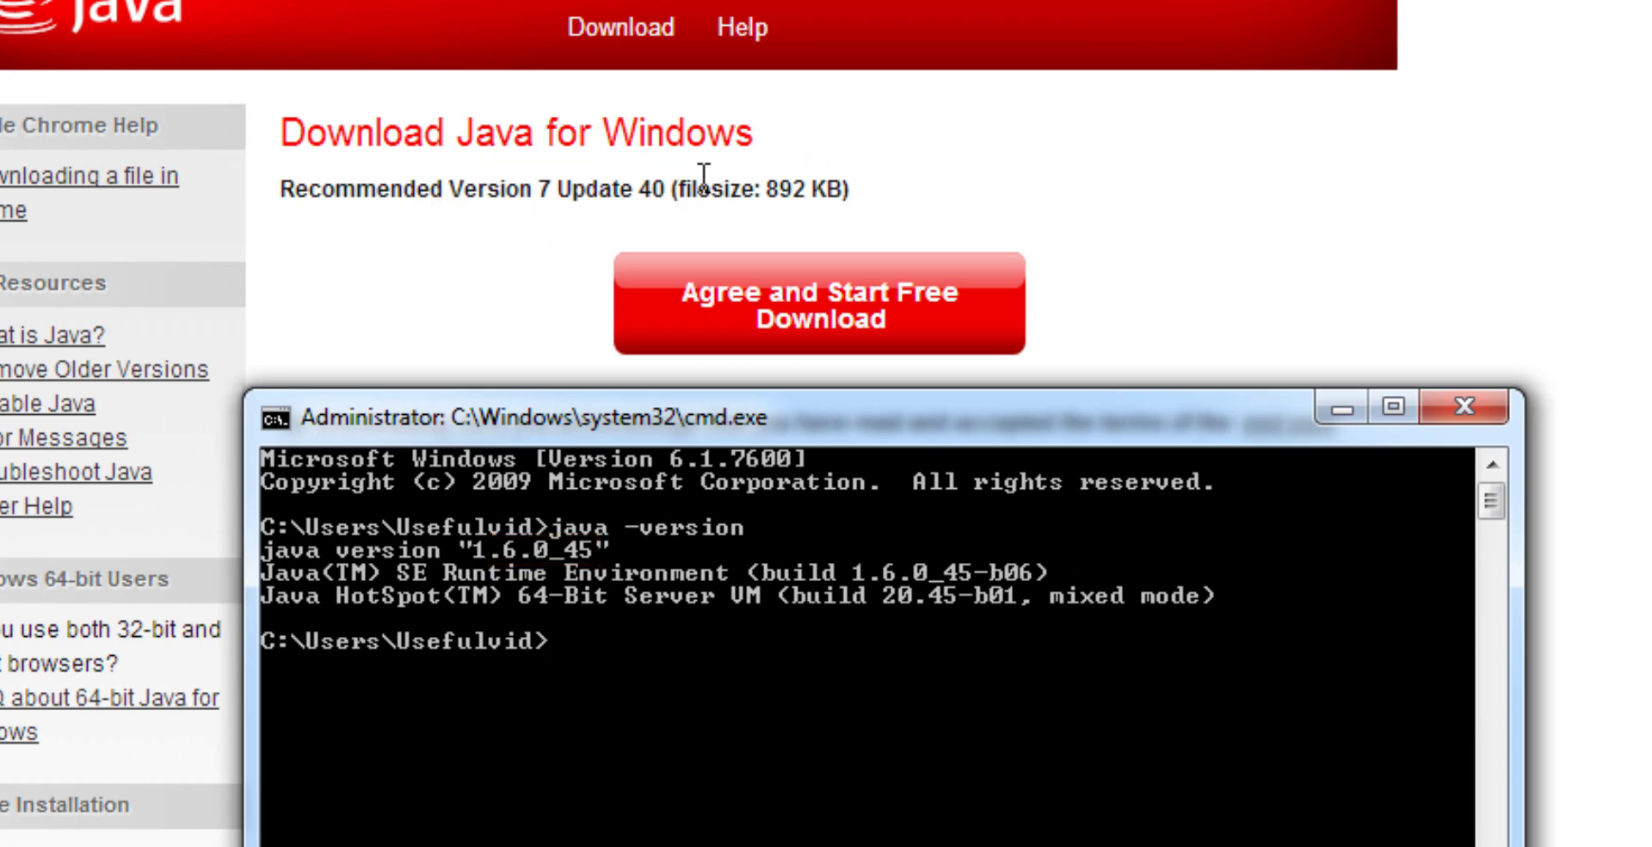
drag(566, 420, 0, 117)
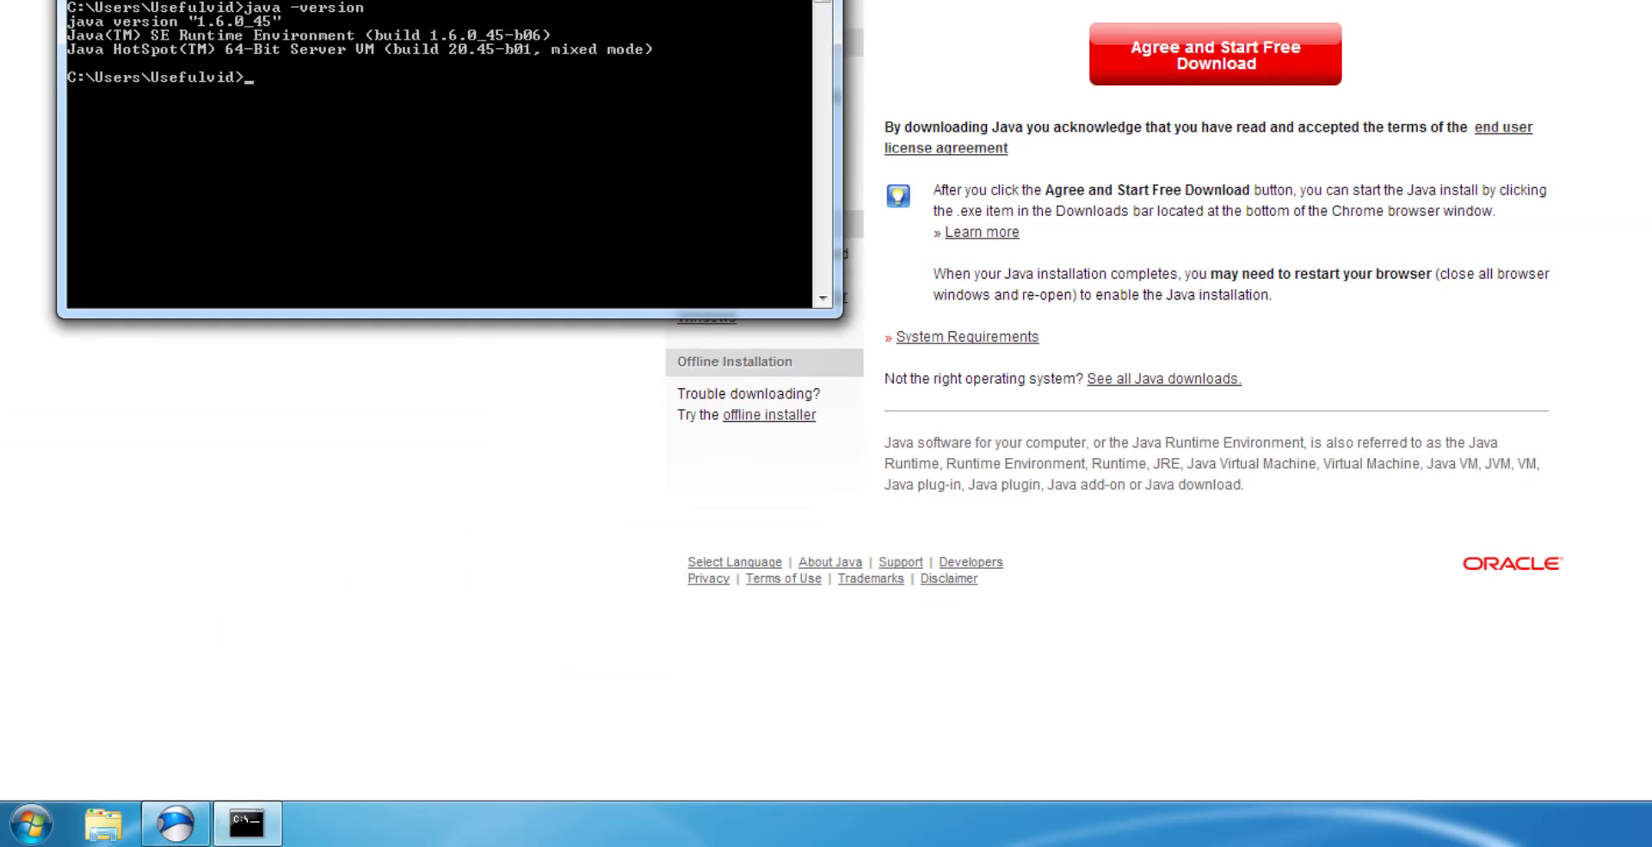
Uninstall Java(TM) 6 Update 45 from Control Panel's Programs and Features, then close it.
click(34, 824)
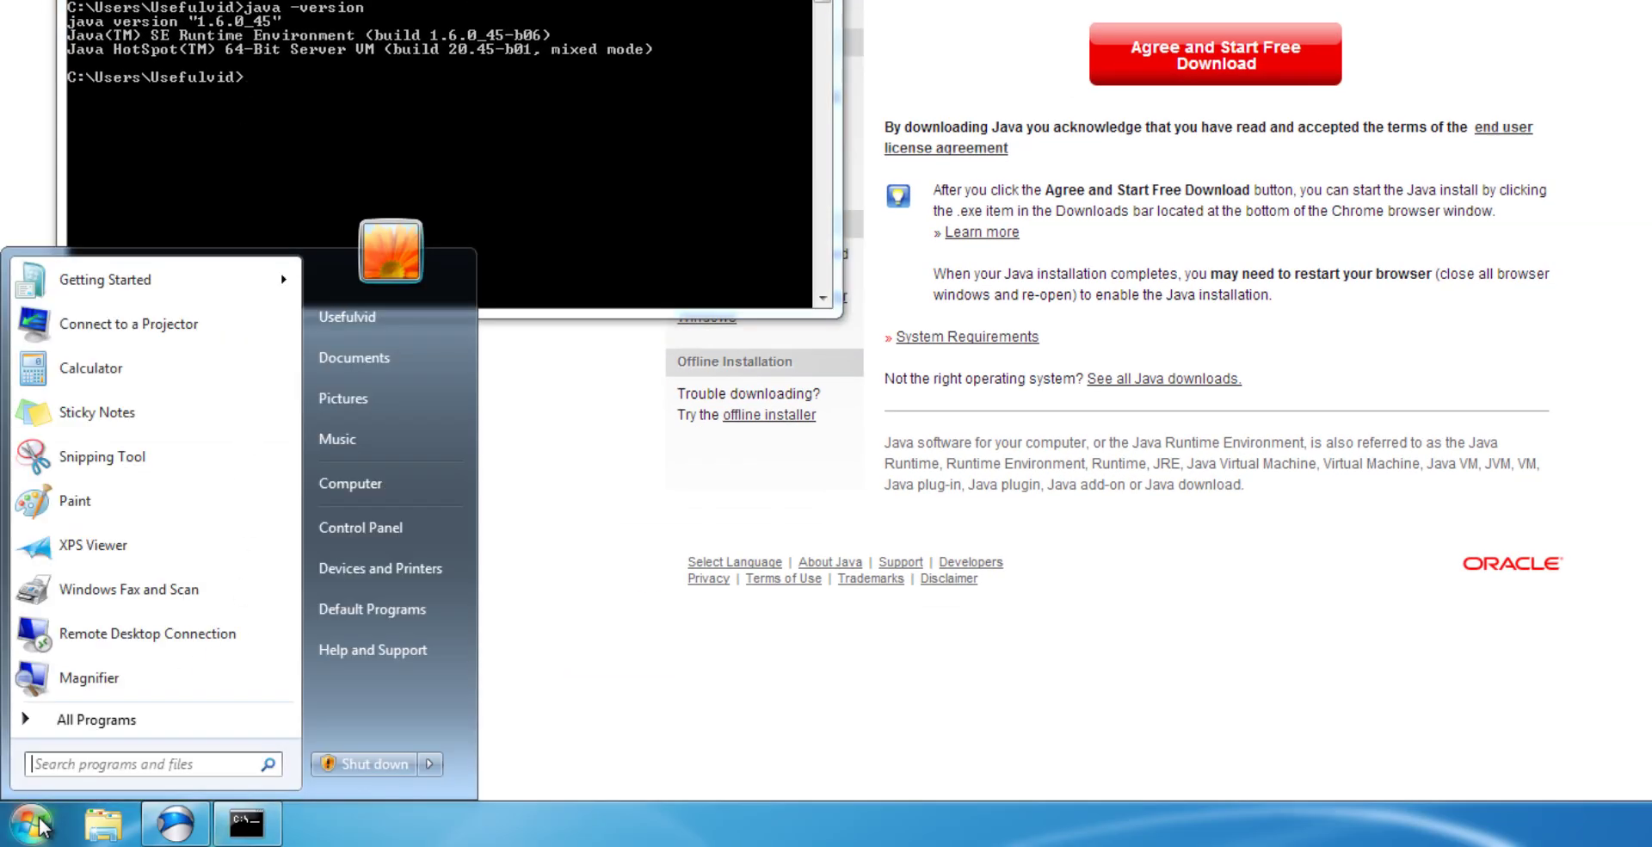
click(387, 525)
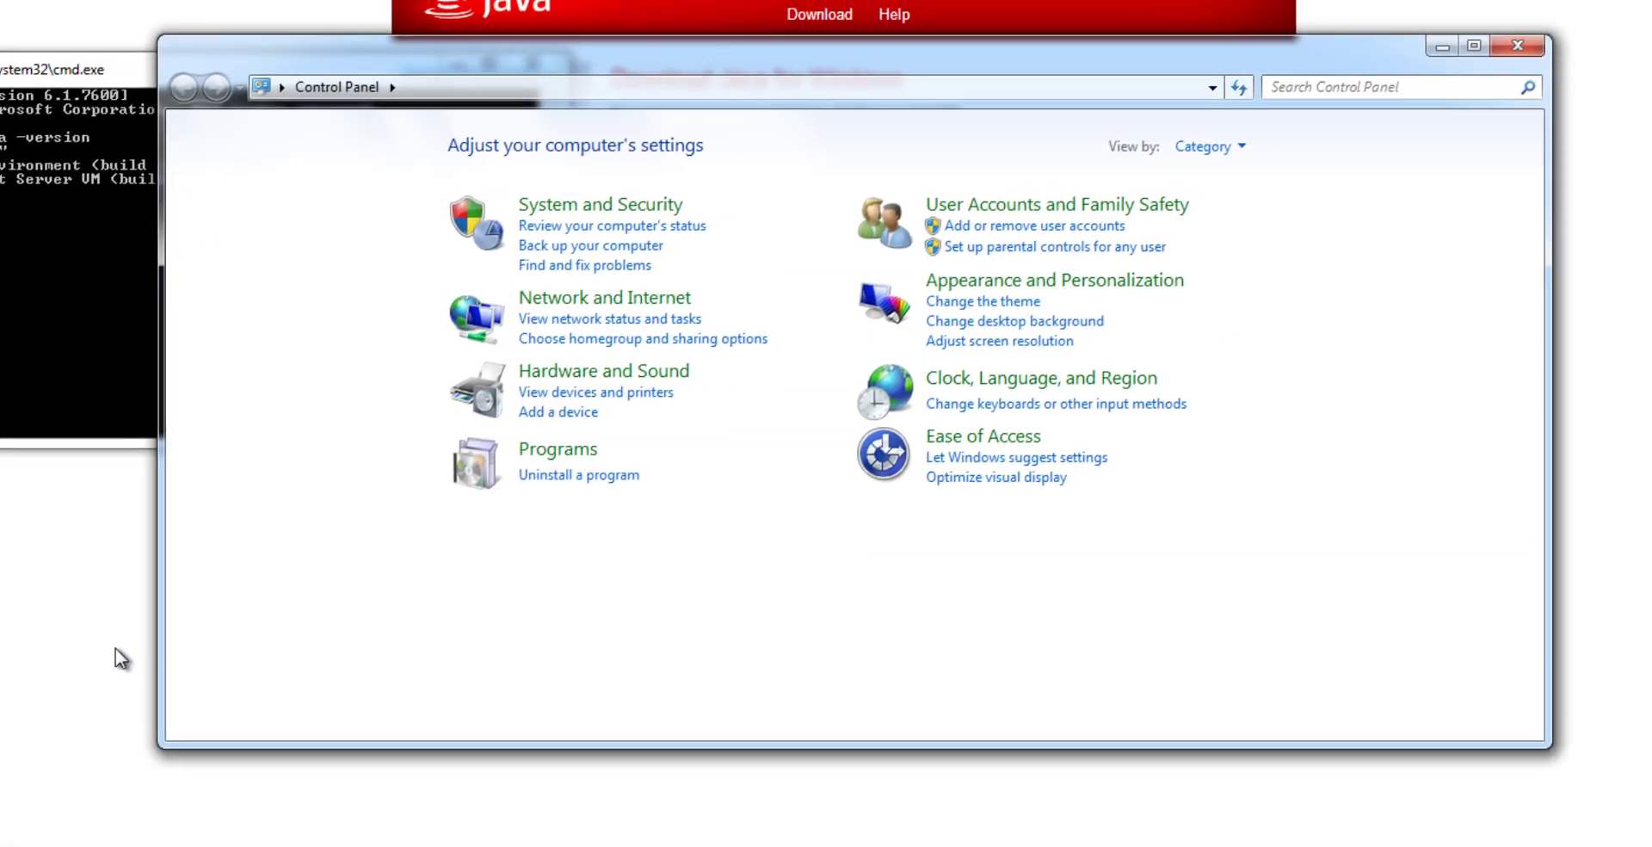
click(607, 476)
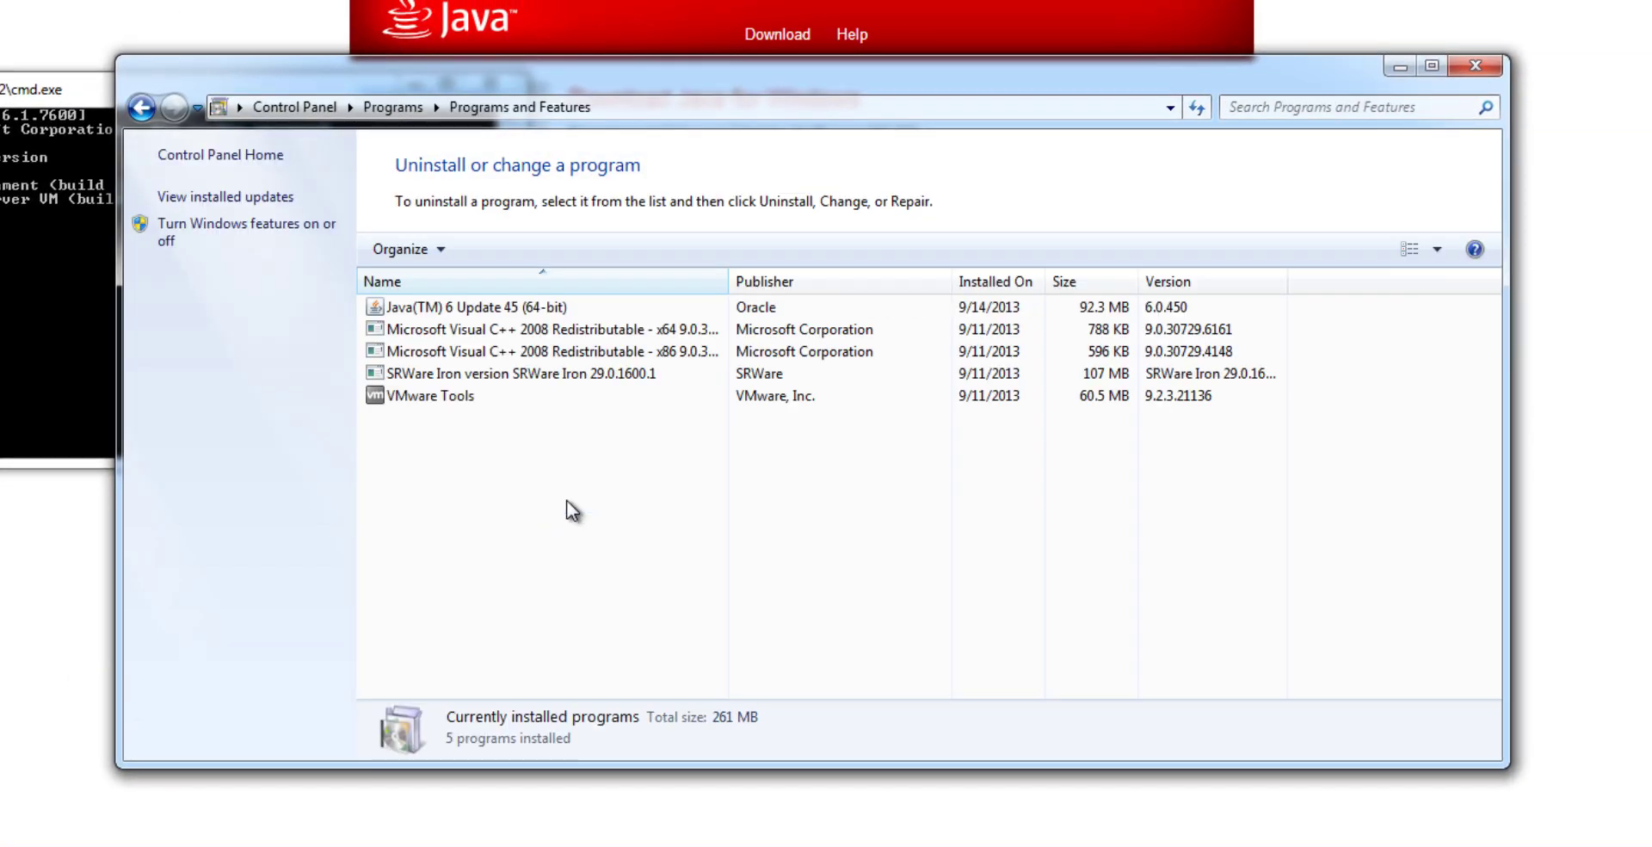
right_click(535, 312)
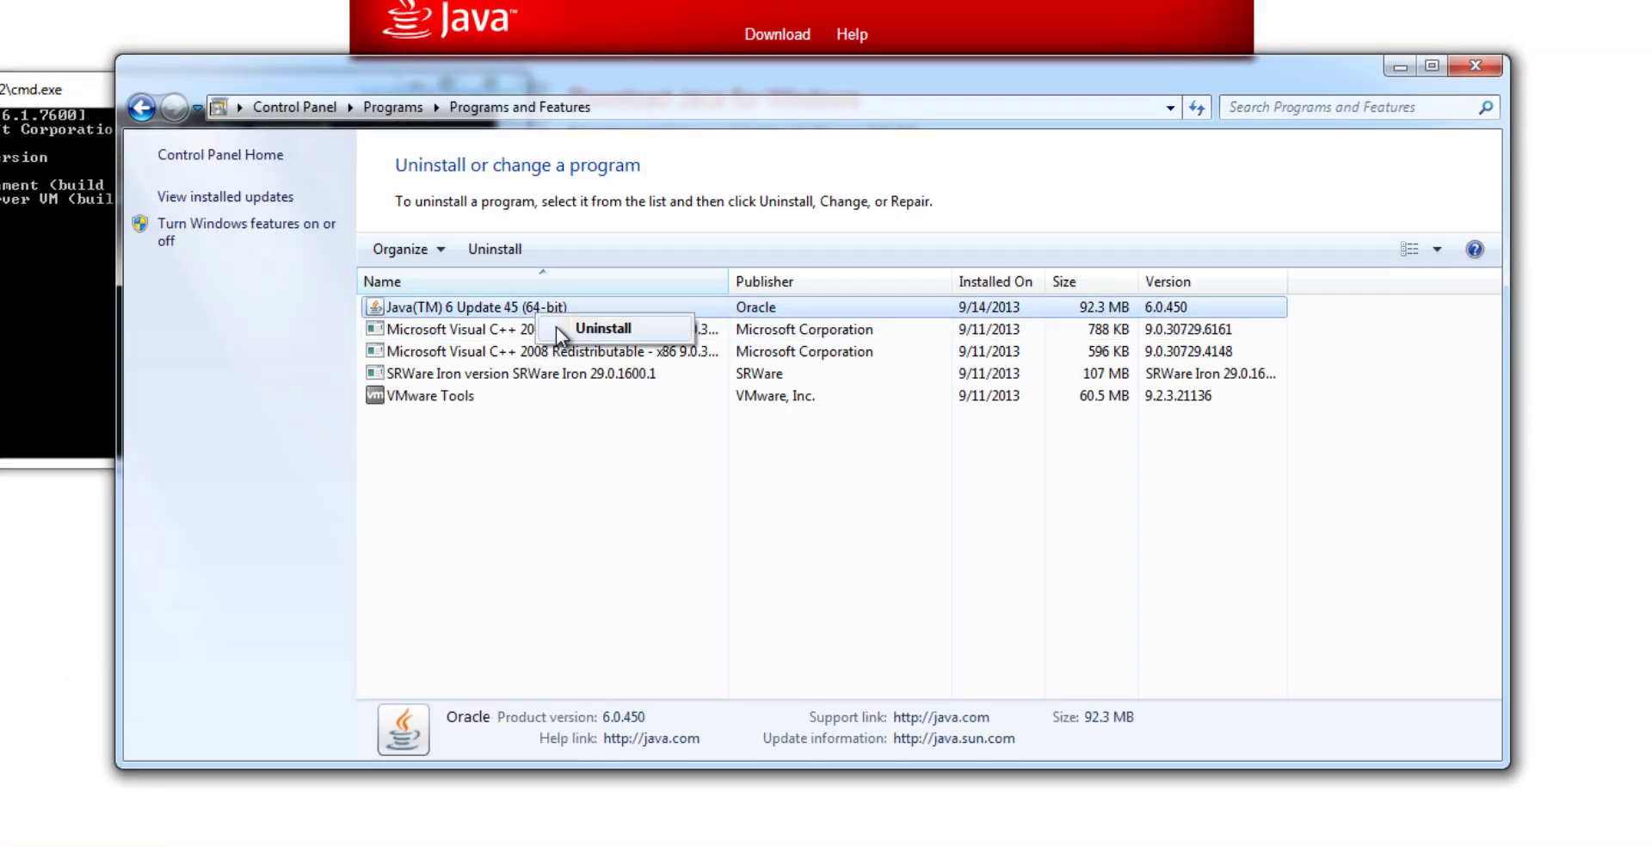
click(558, 329)
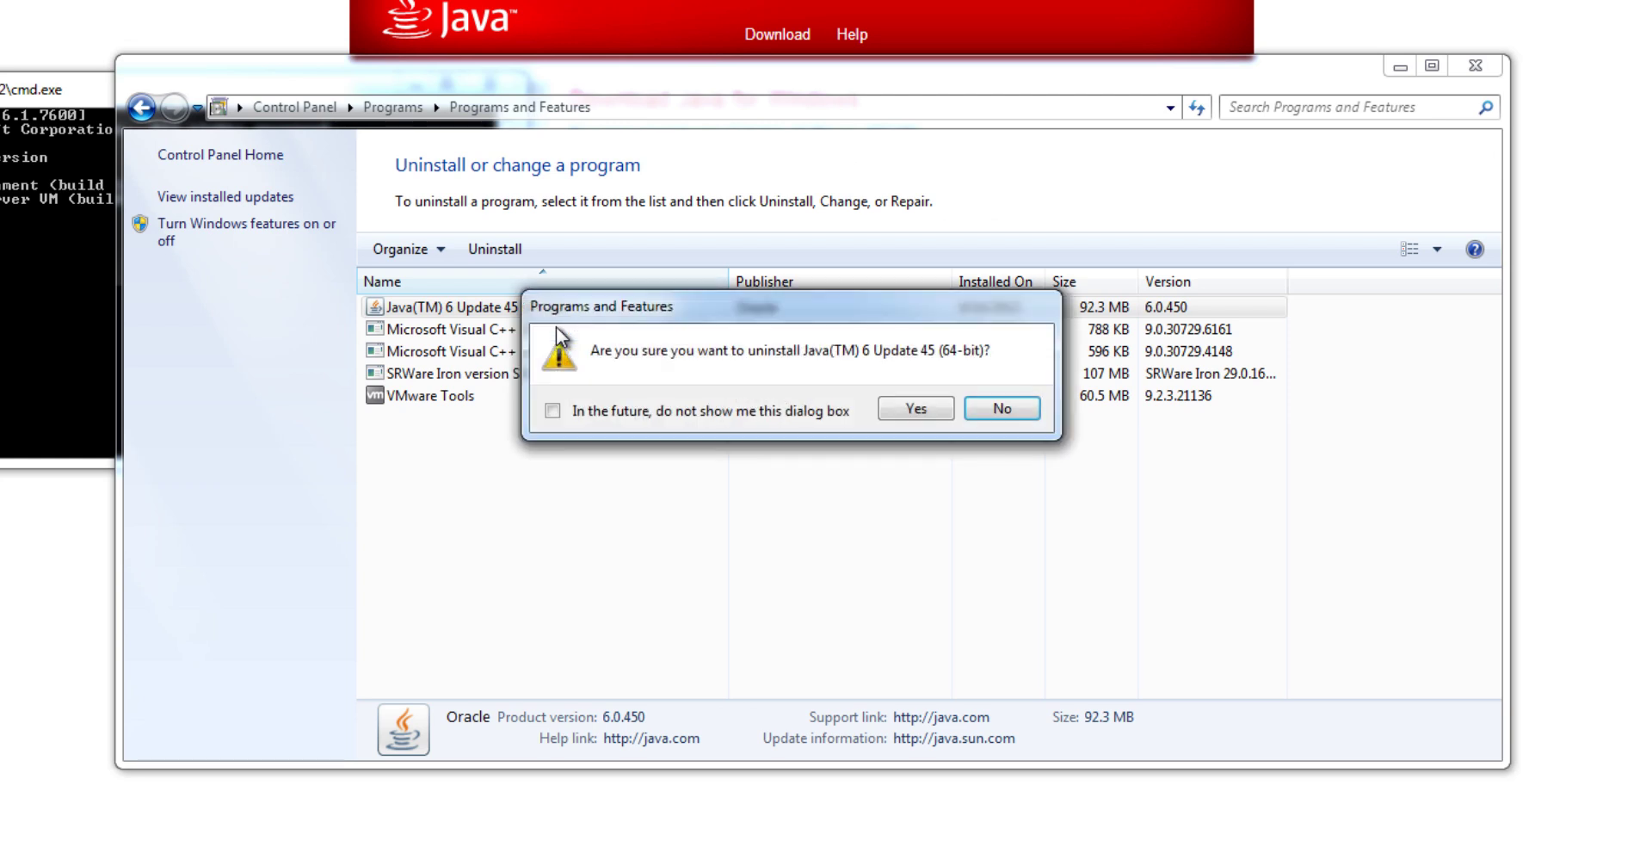
click(592, 420)
click(912, 406)
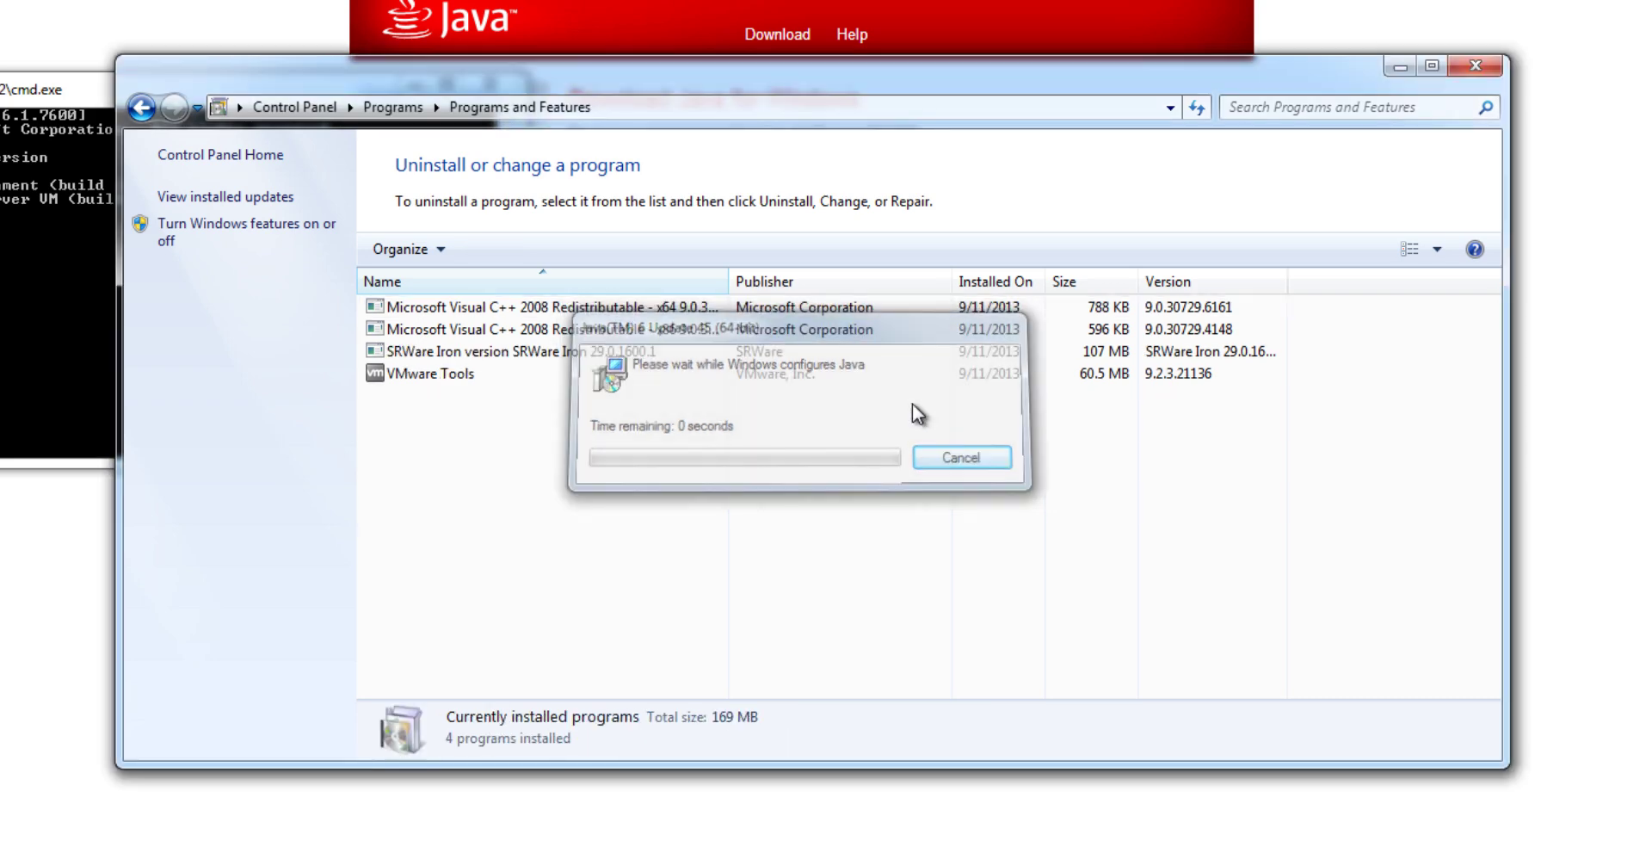
click(1475, 65)
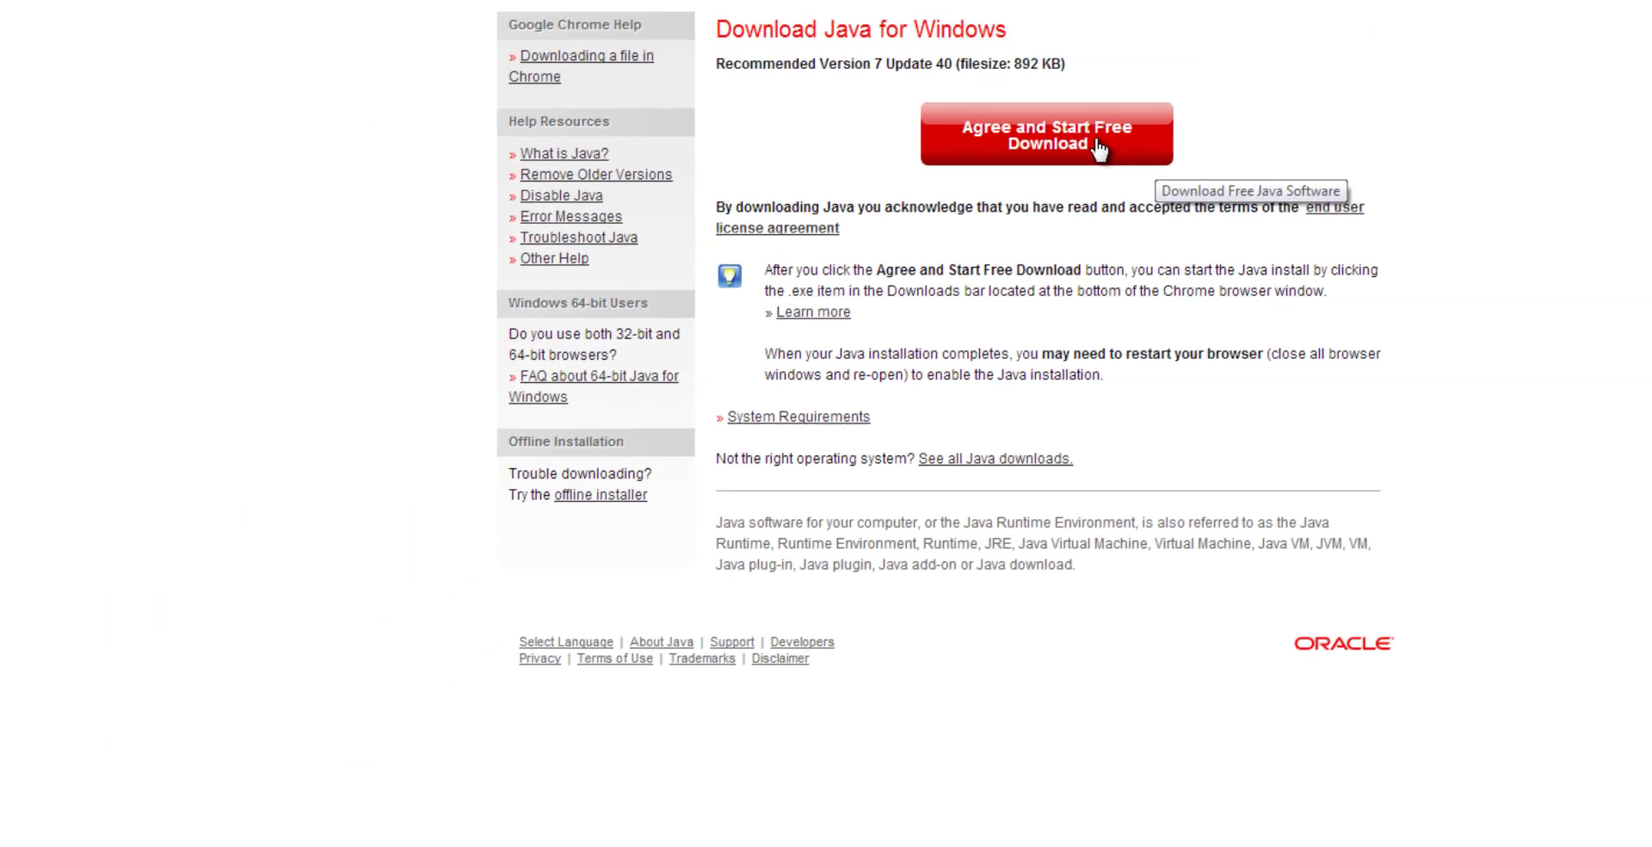
Download and run chromeinstall-7u40.exe, installing Java 7 Update 40 with the Ask Toolbar declined.
click(1099, 148)
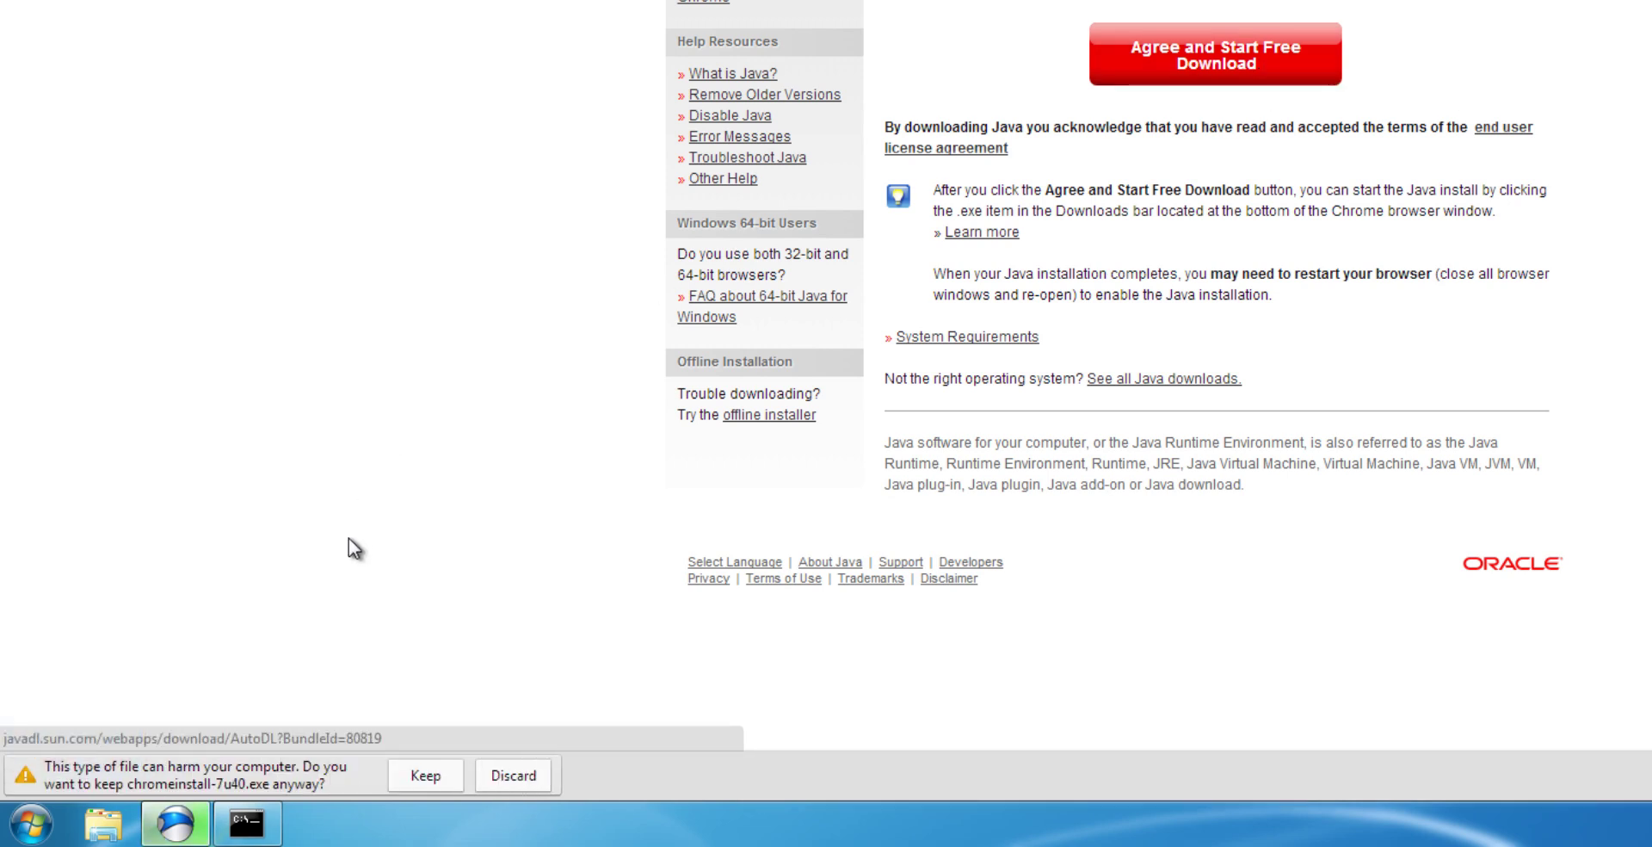
click(410, 773)
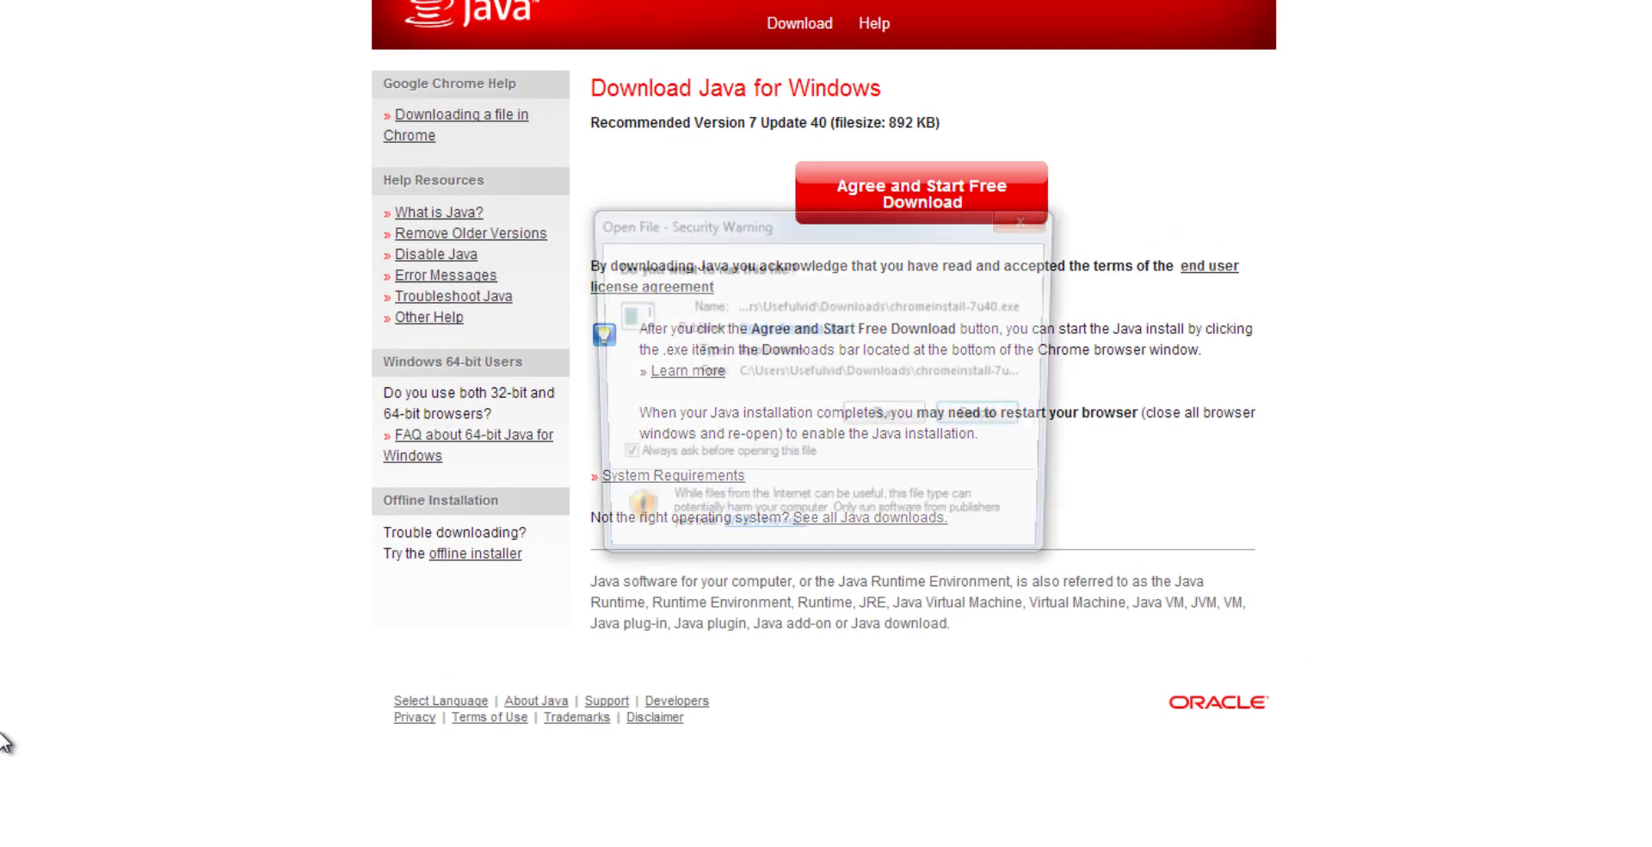
click(911, 422)
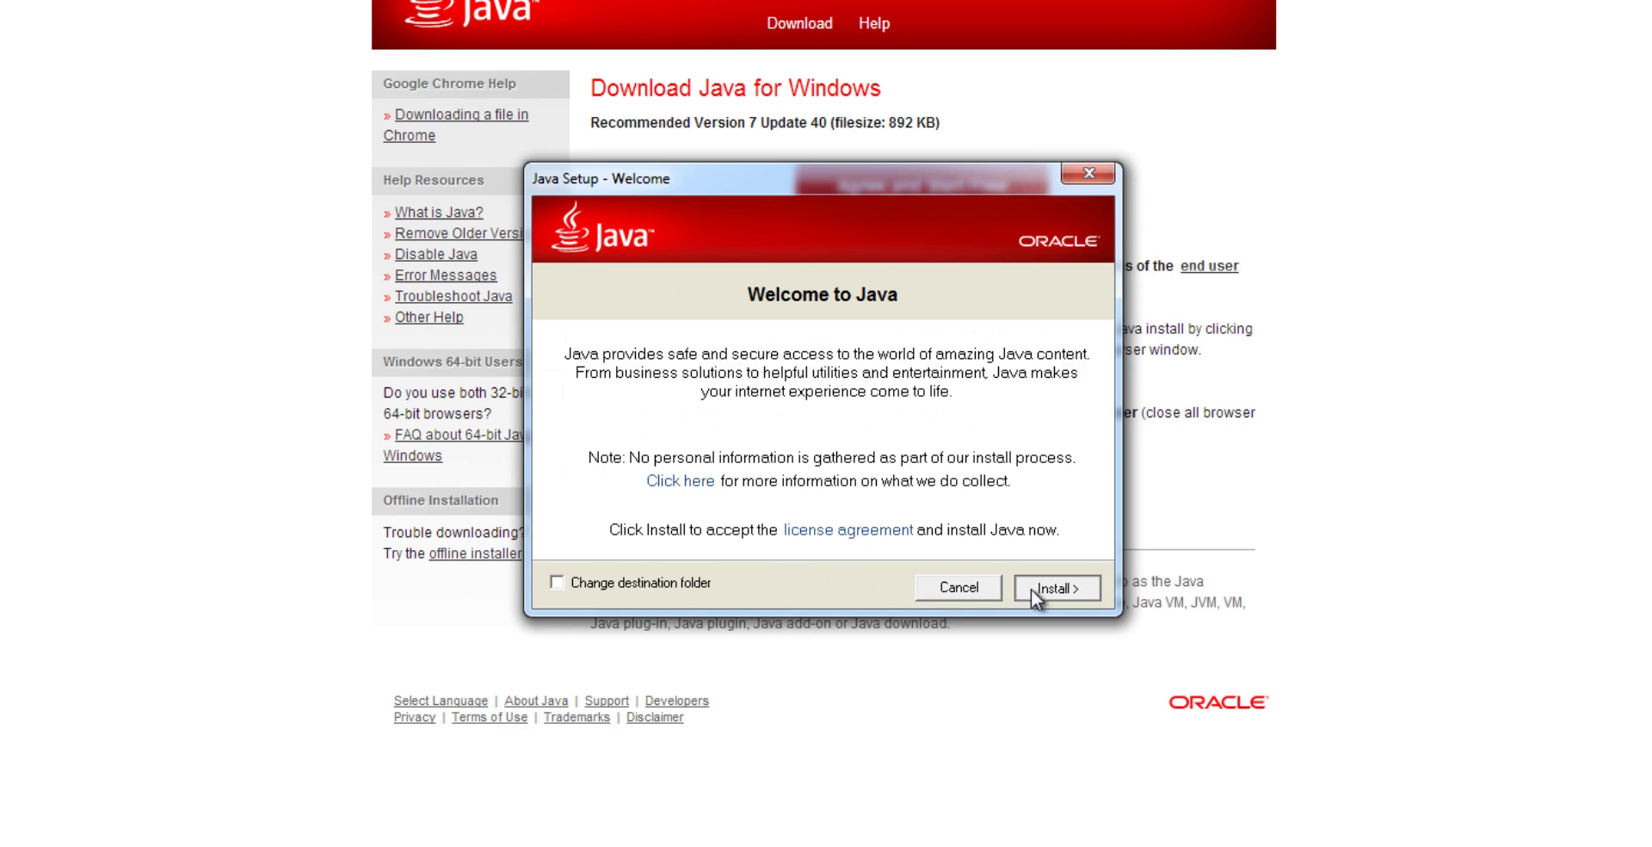
click(1031, 588)
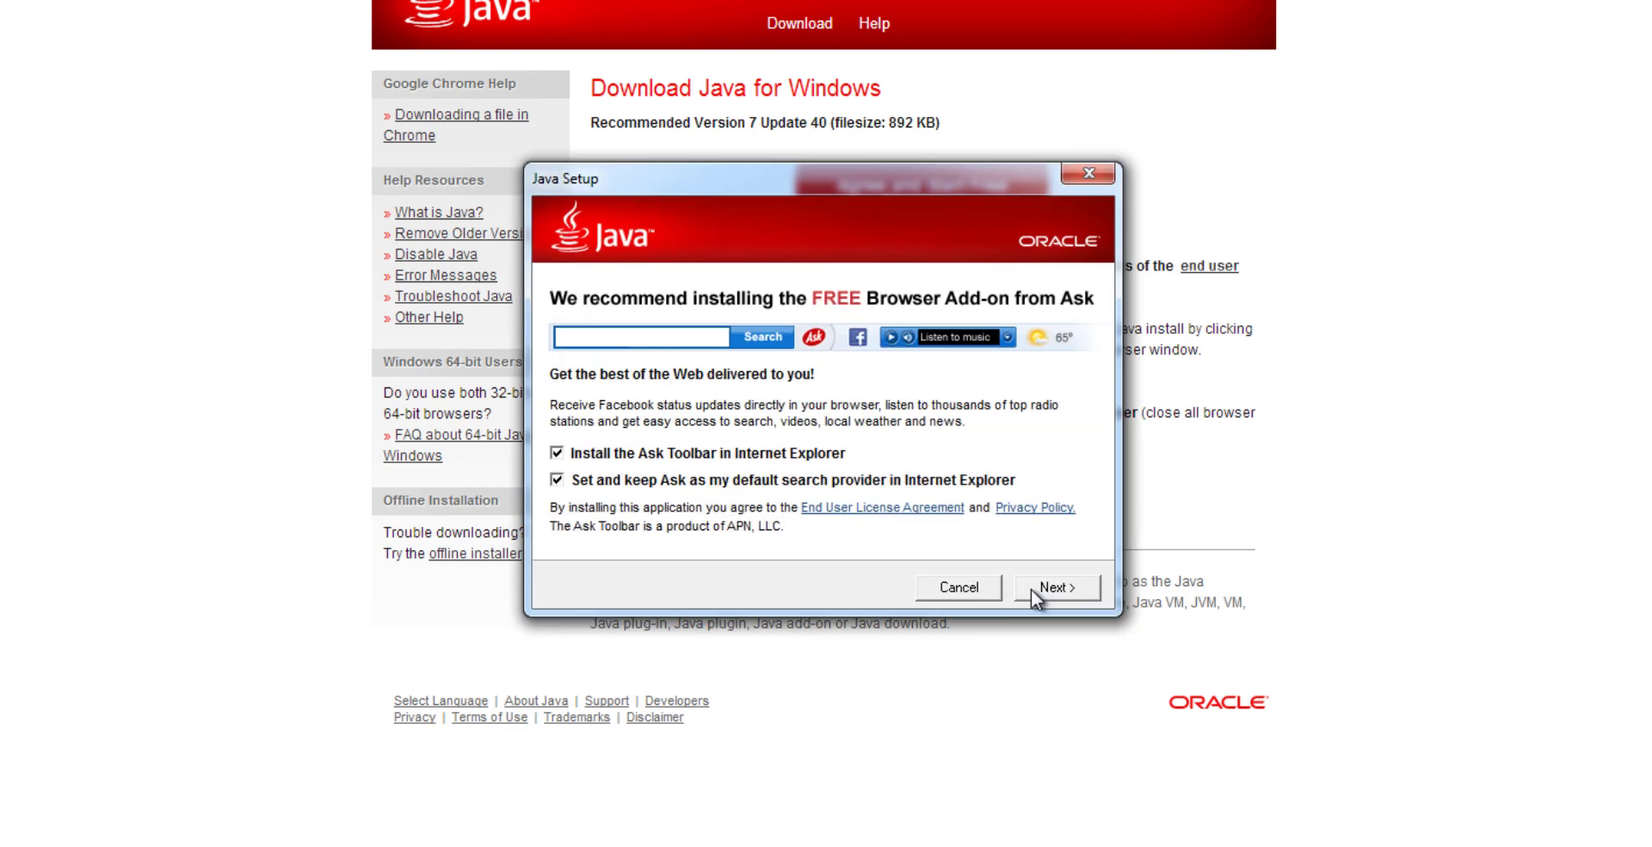
click(611, 449)
click(1027, 587)
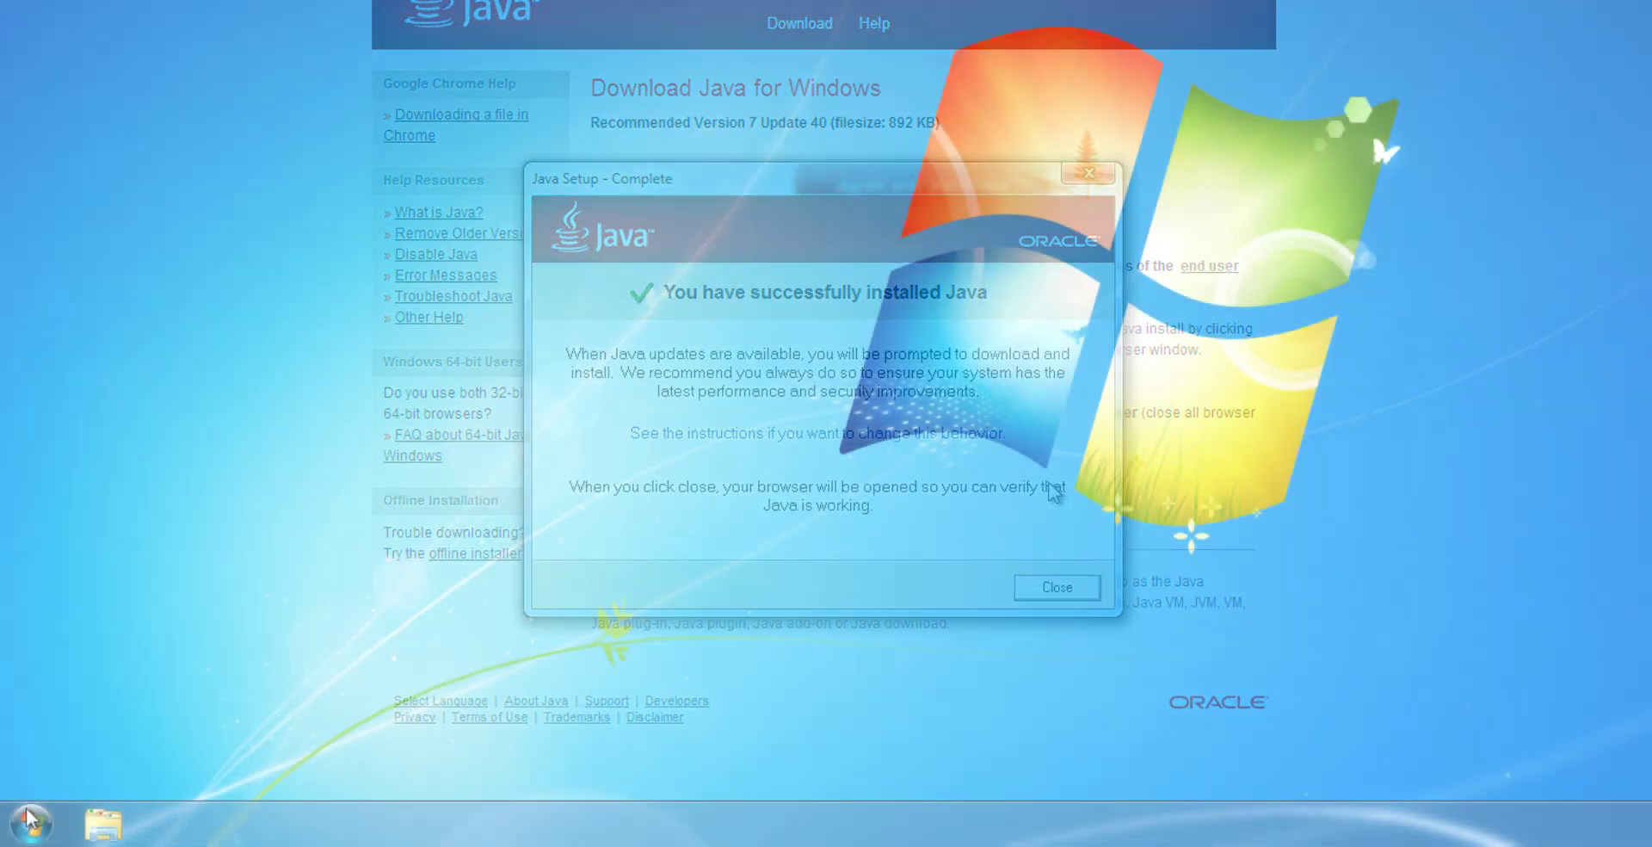
click(19, 816)
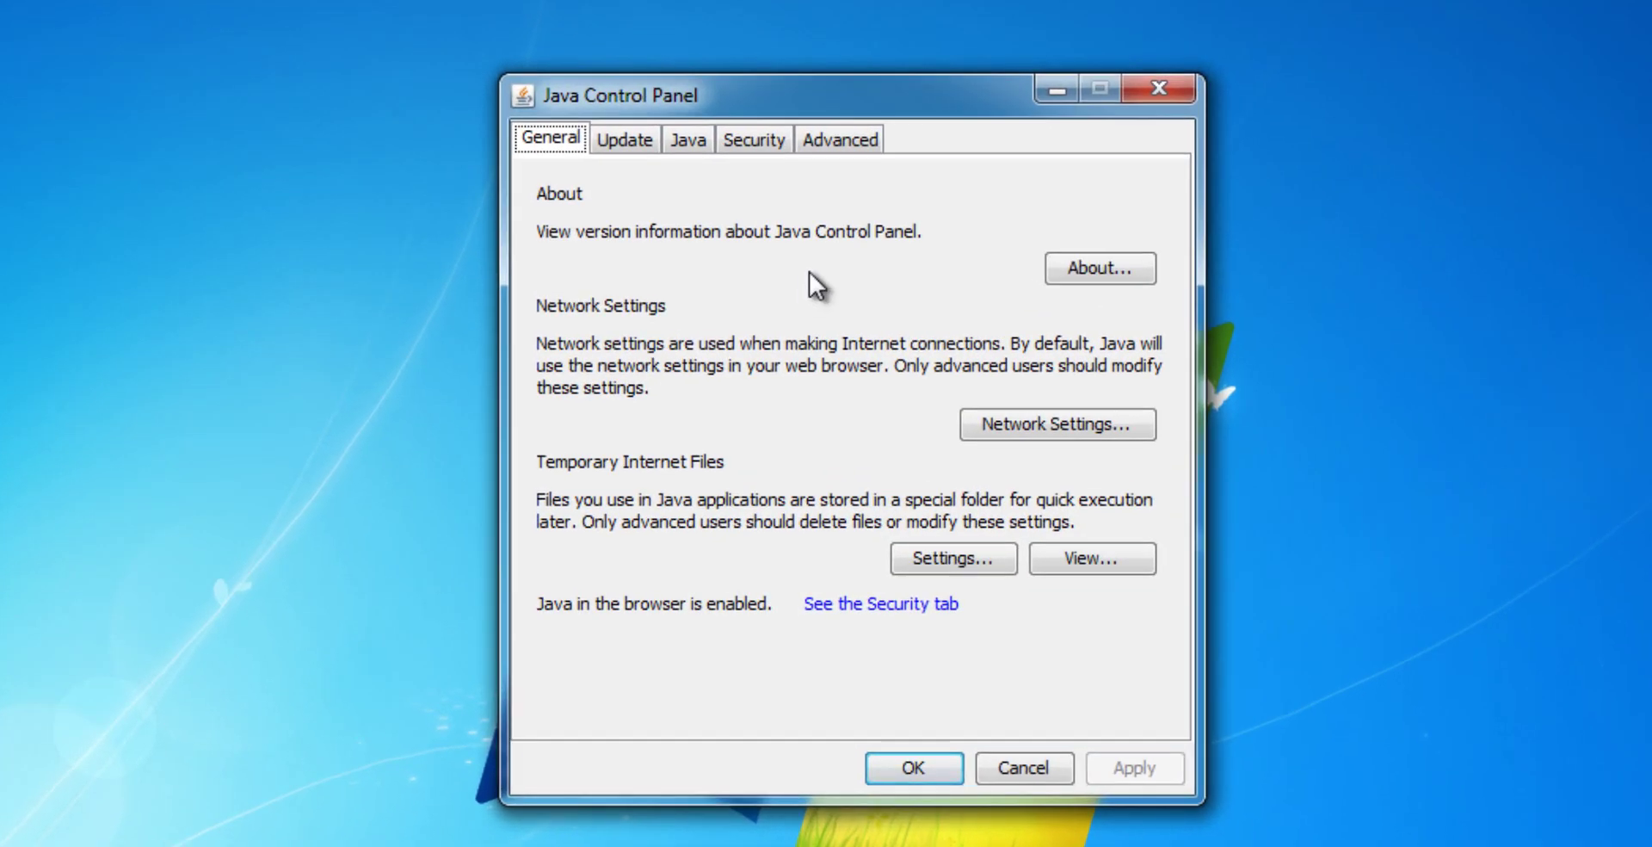
Uncheck 'Enable Java content in the browser' on the Security tab and apply the change.
click(776, 149)
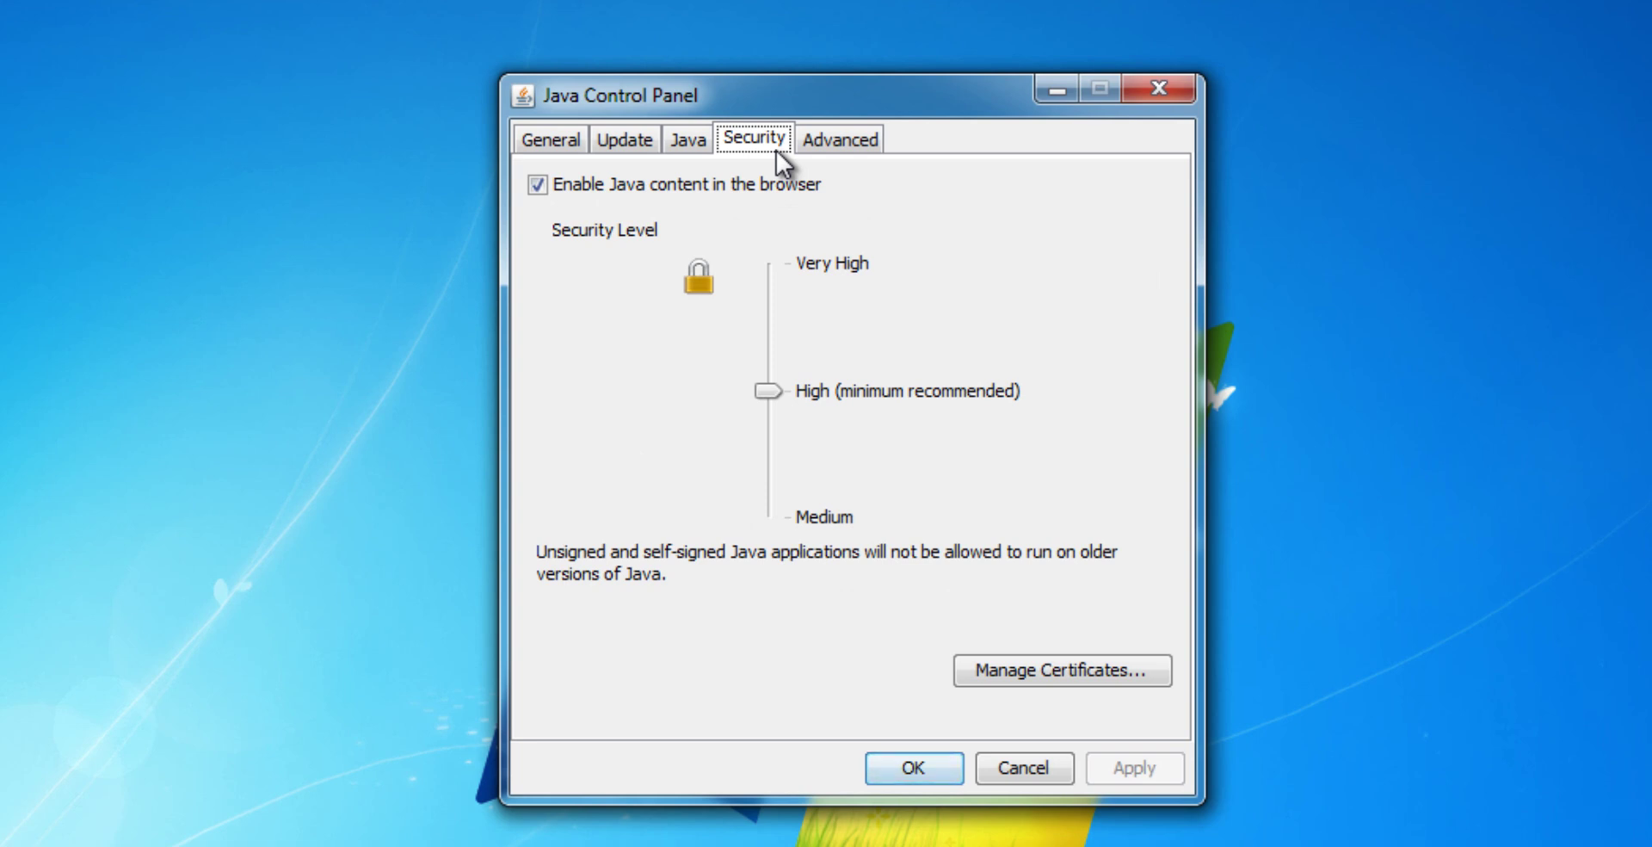
click(746, 191)
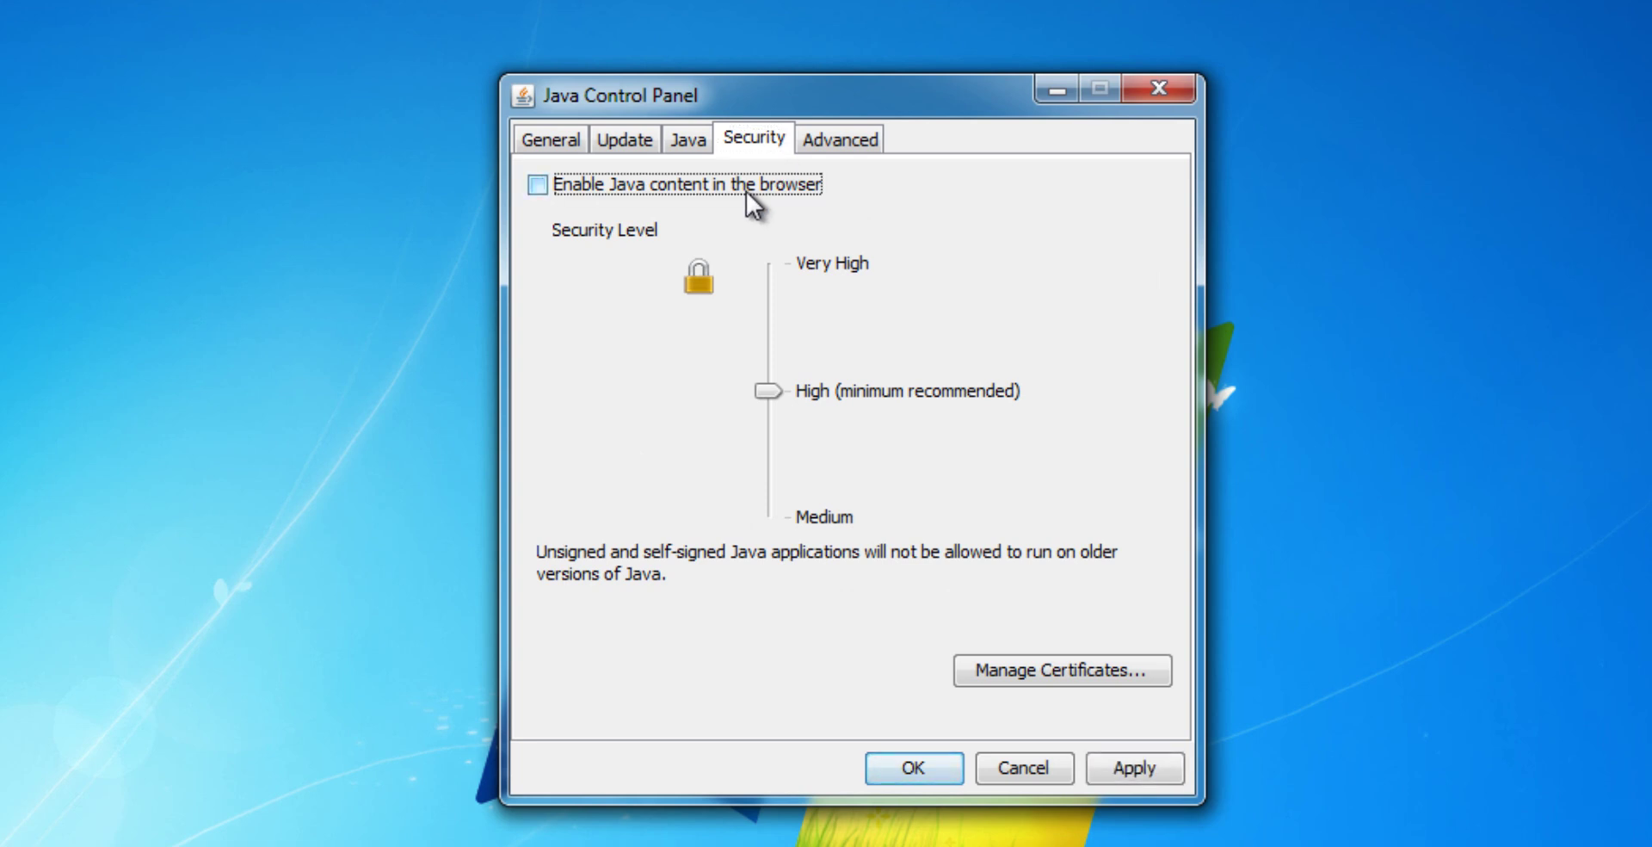
click(1127, 771)
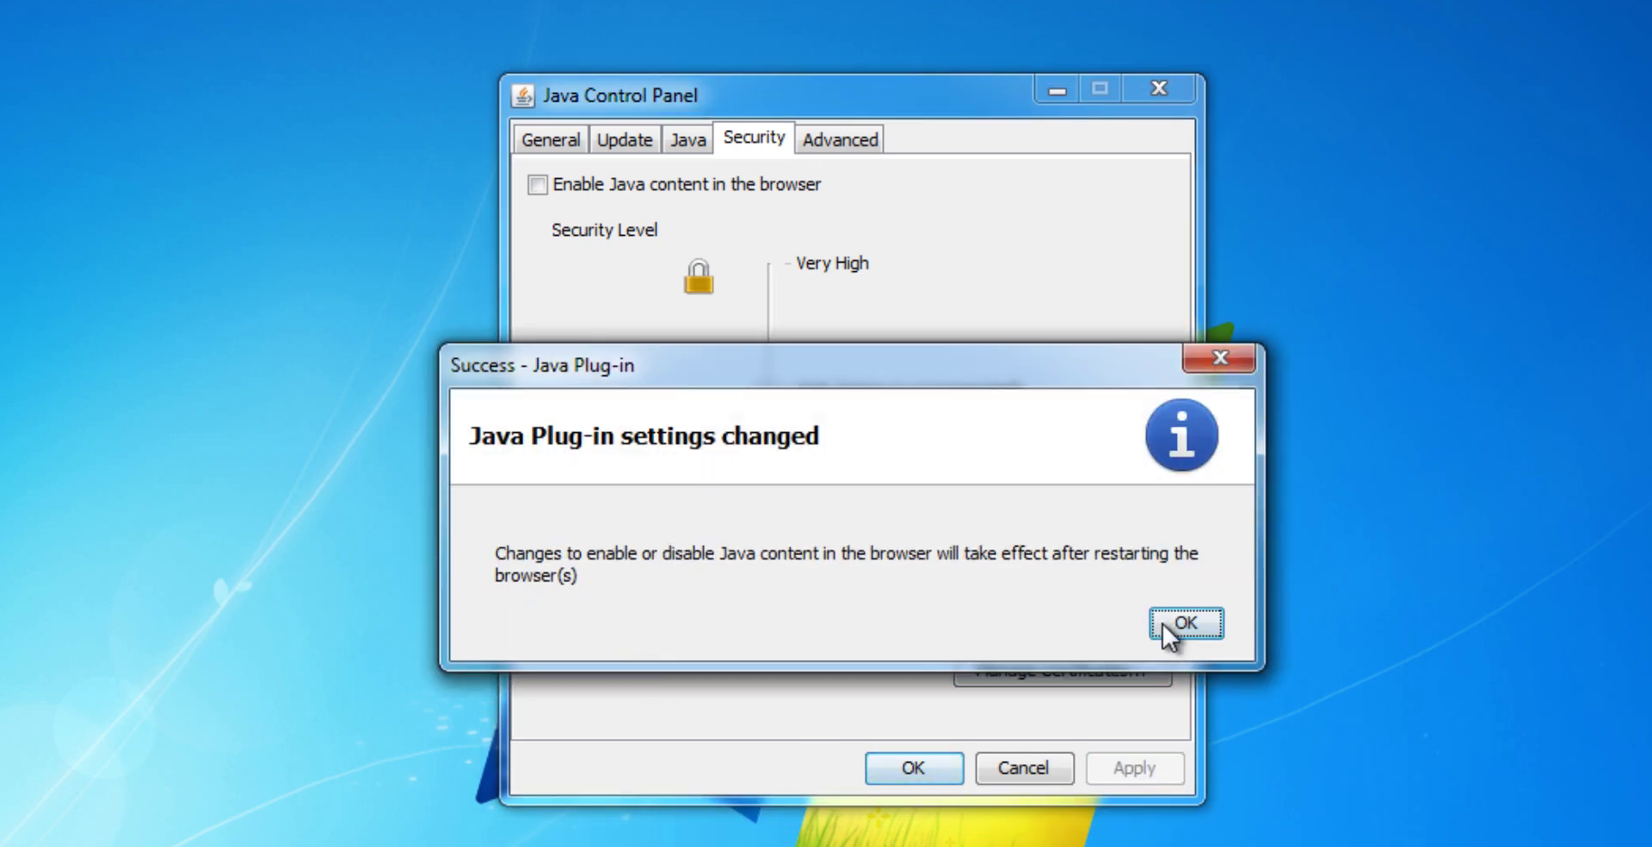
click(1164, 623)
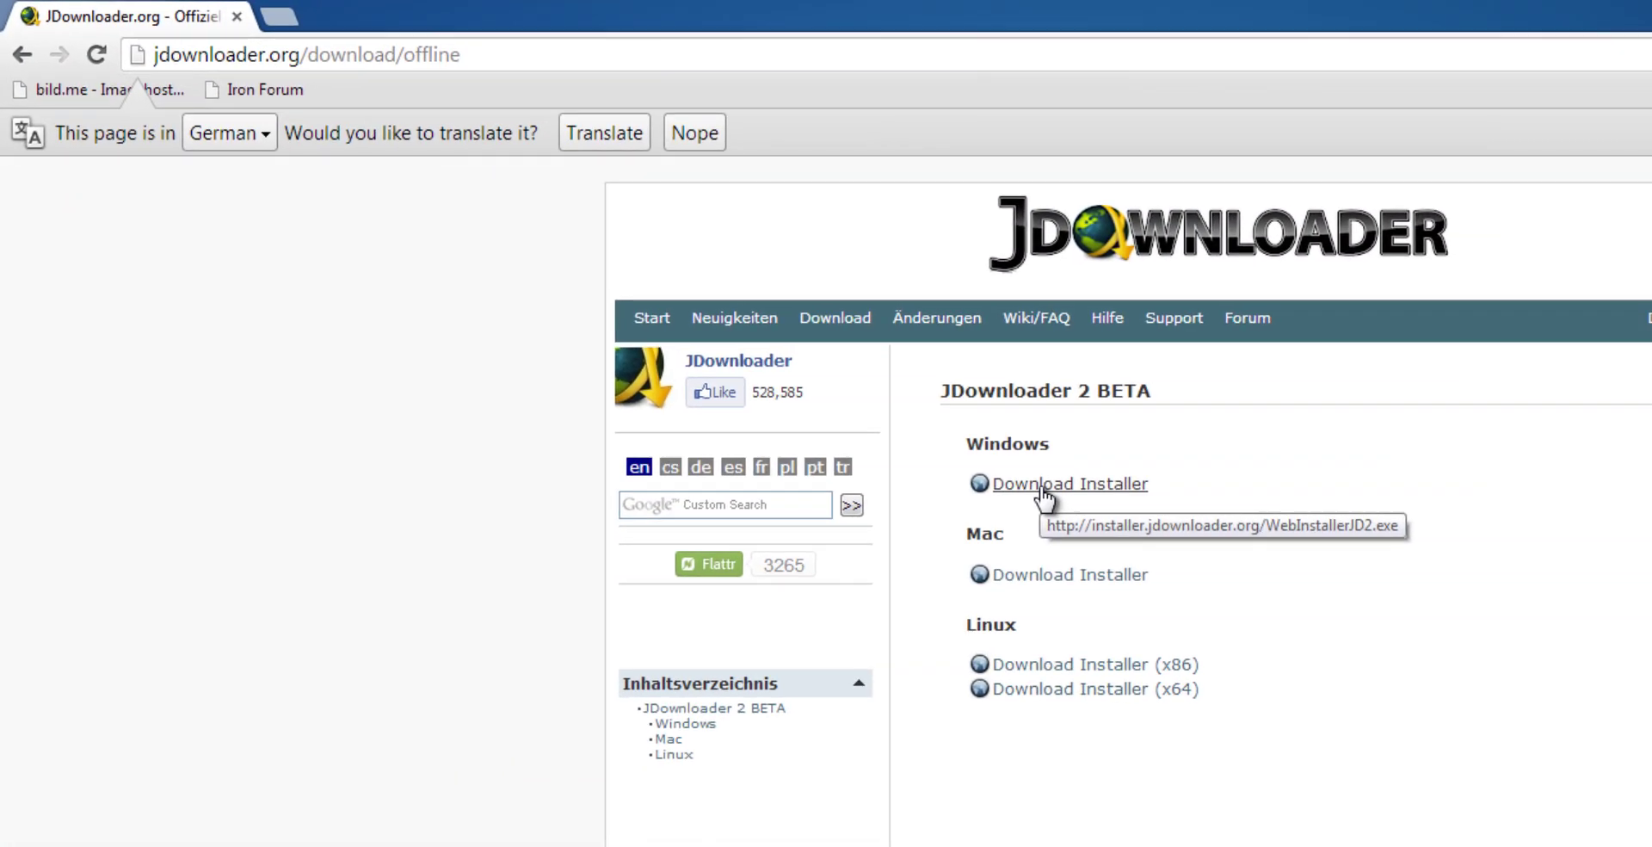
Download and keep the Windows WebInstallerJD2 (1).exe from jdownloader.org, then launch it.
click(1041, 487)
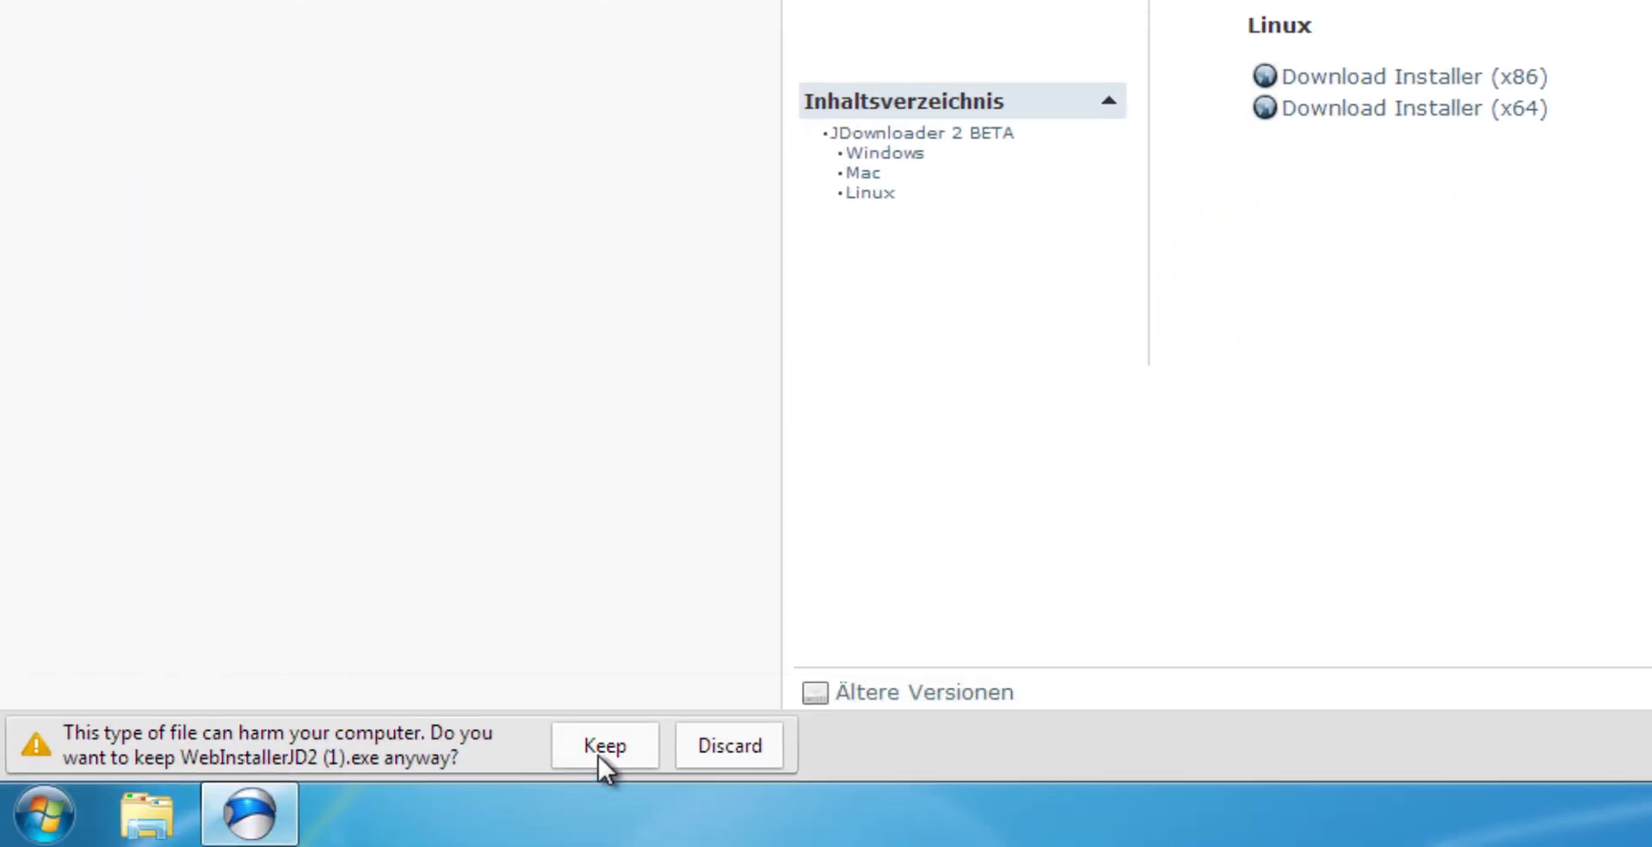
click(601, 750)
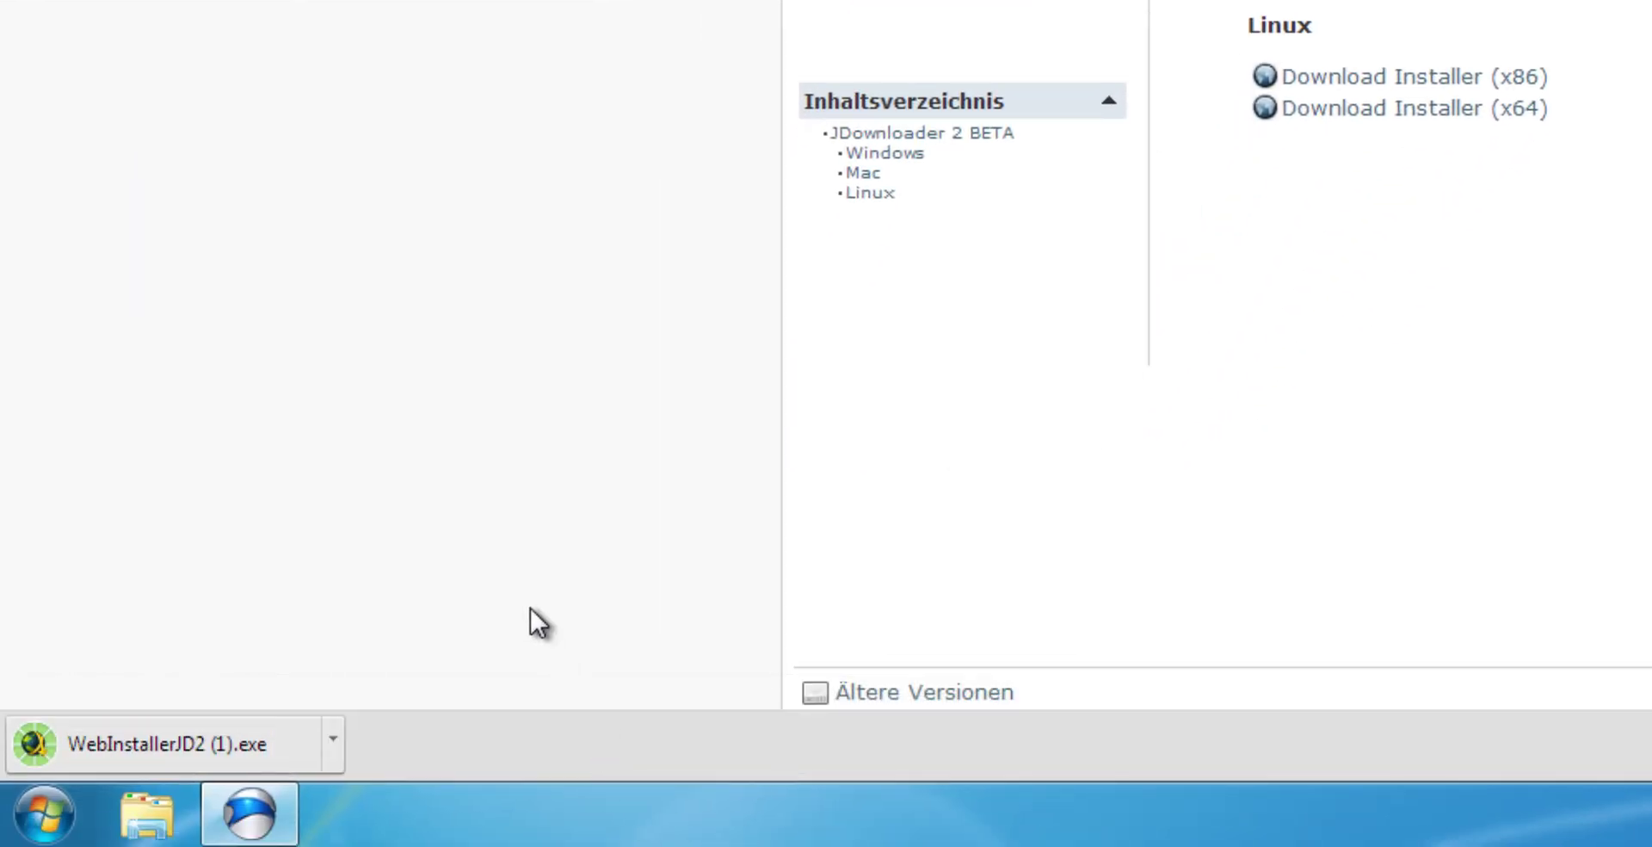
click(250, 742)
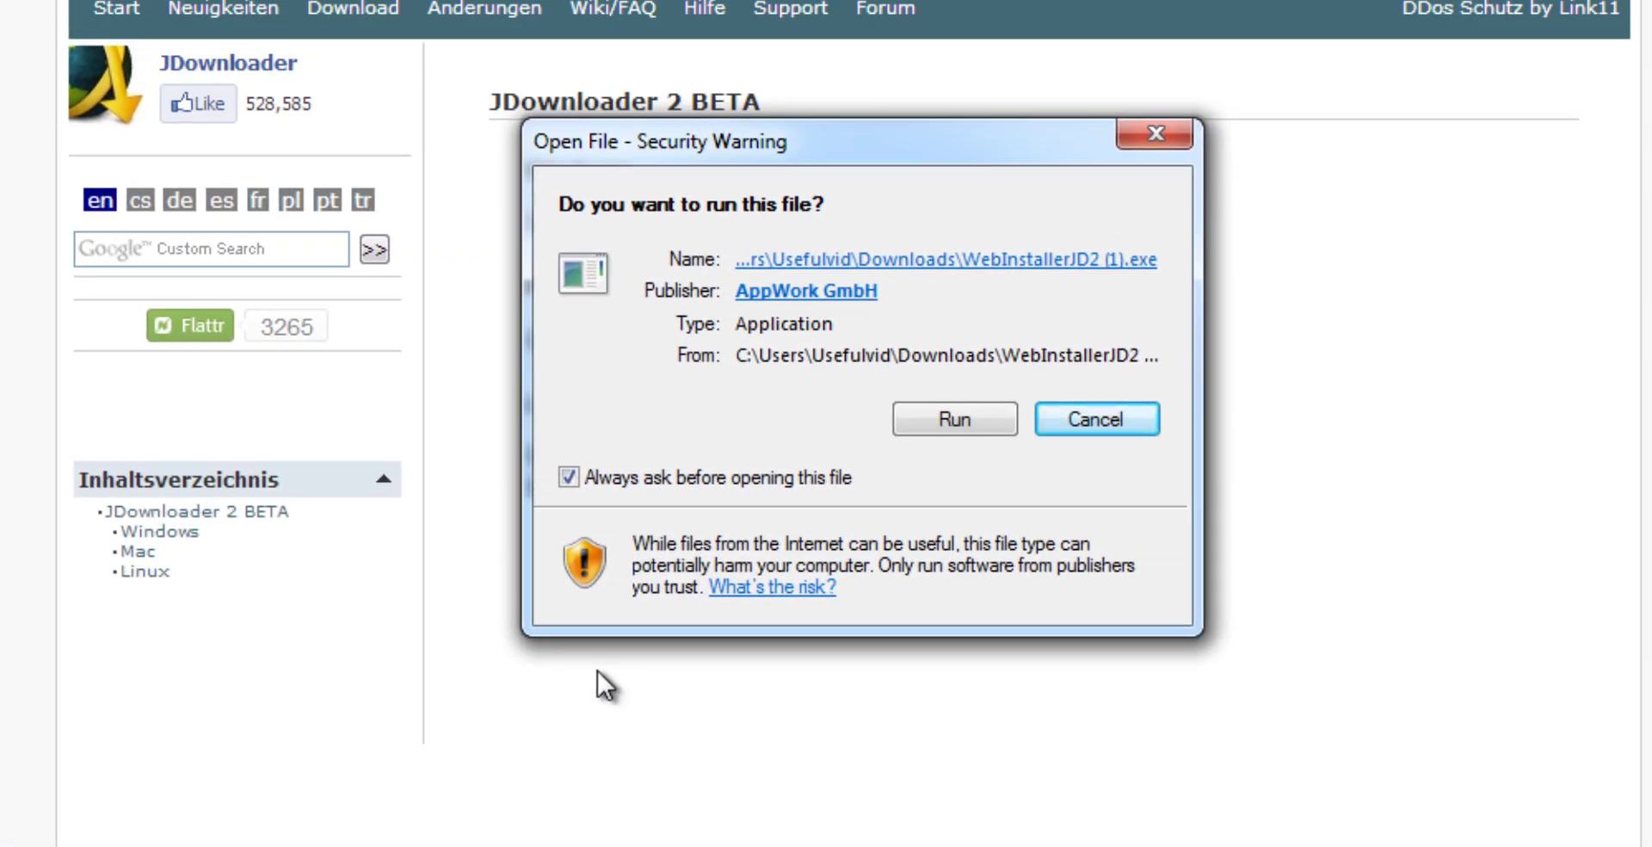
Run the installer via Advanced Installation, accepting the license and skipping the Dealply offer.
click(989, 422)
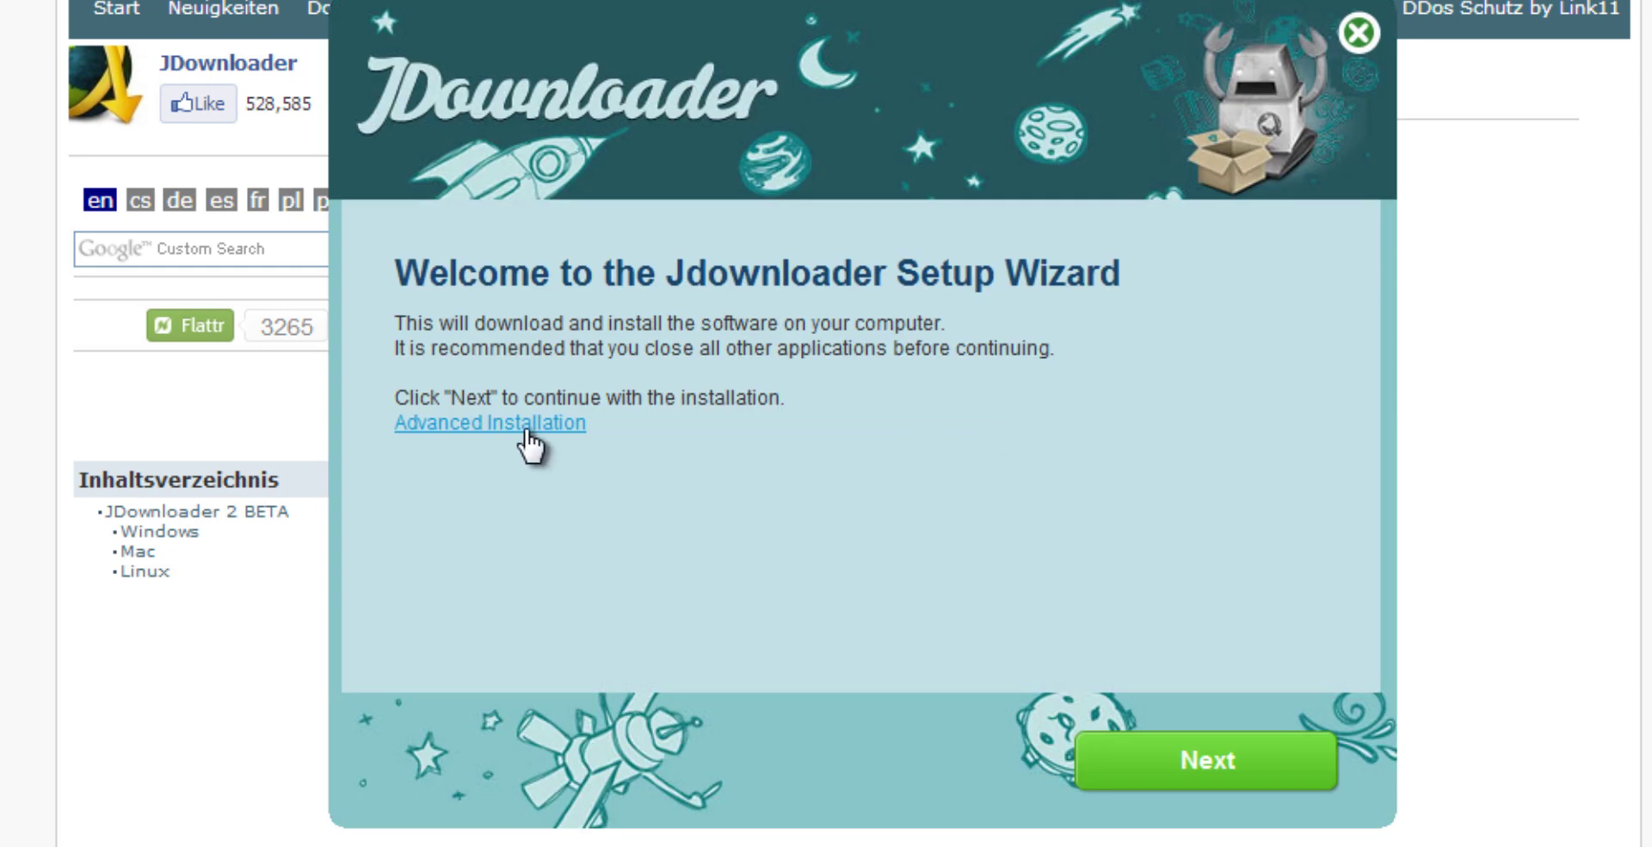
click(551, 423)
click(1192, 762)
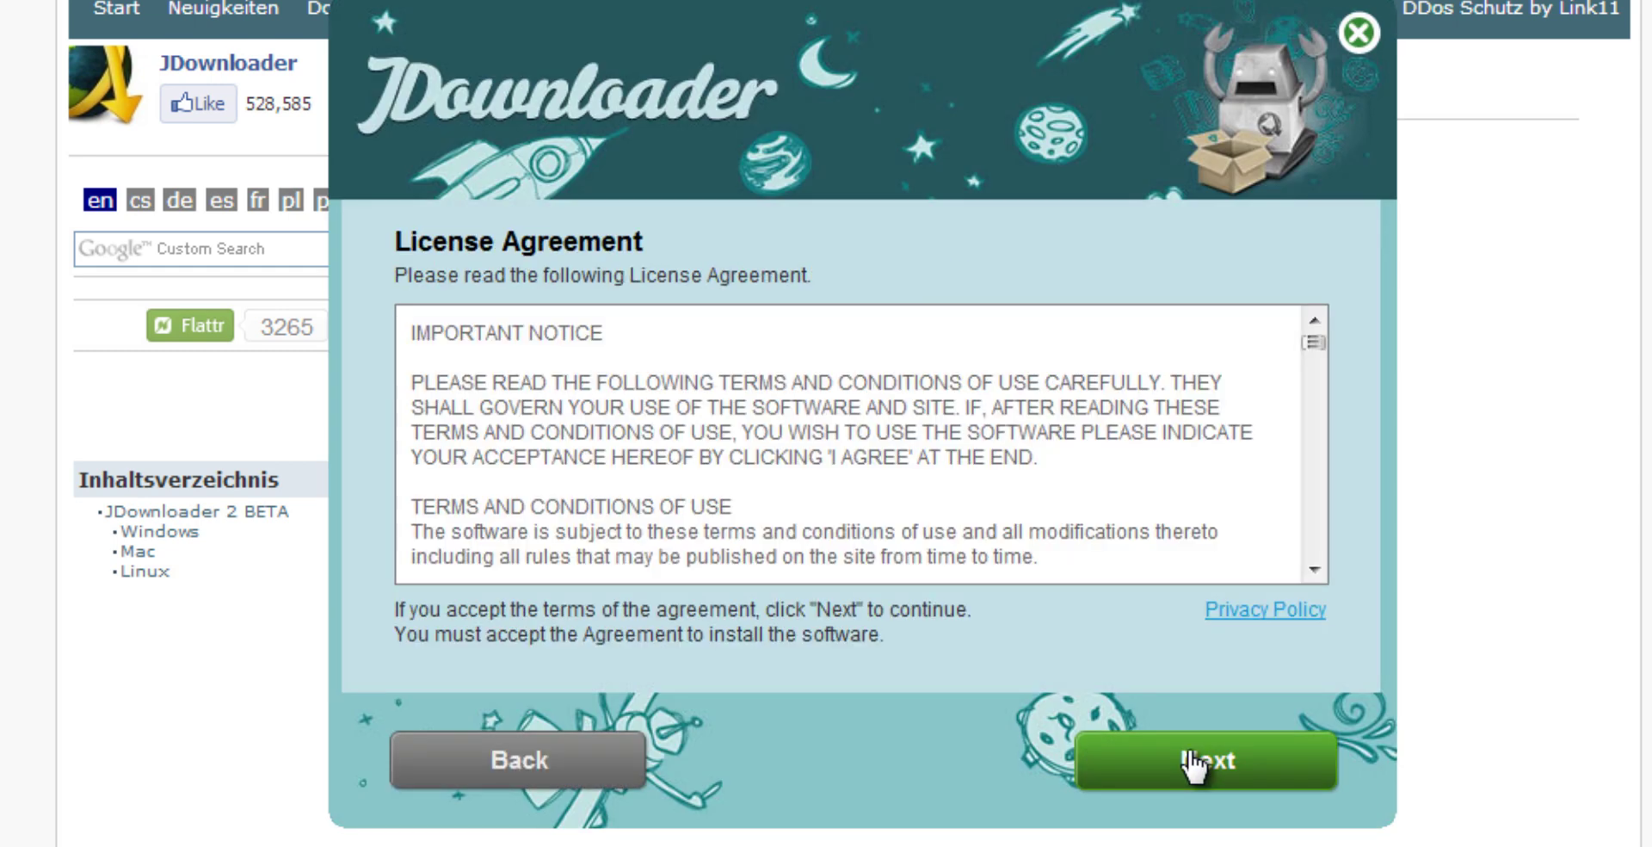
click(1192, 762)
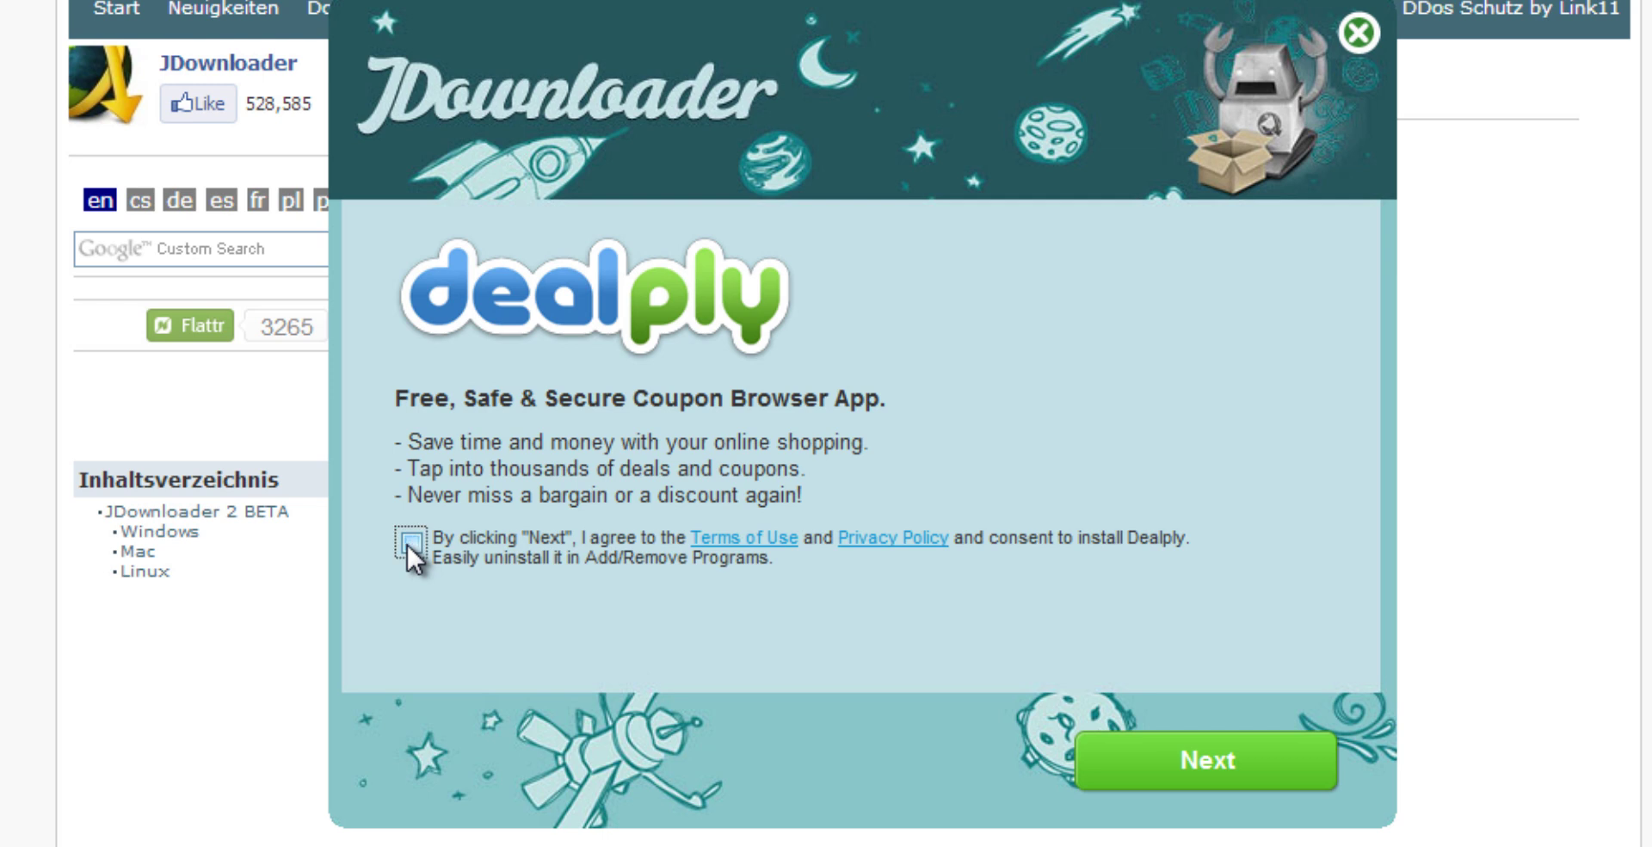
click(1169, 761)
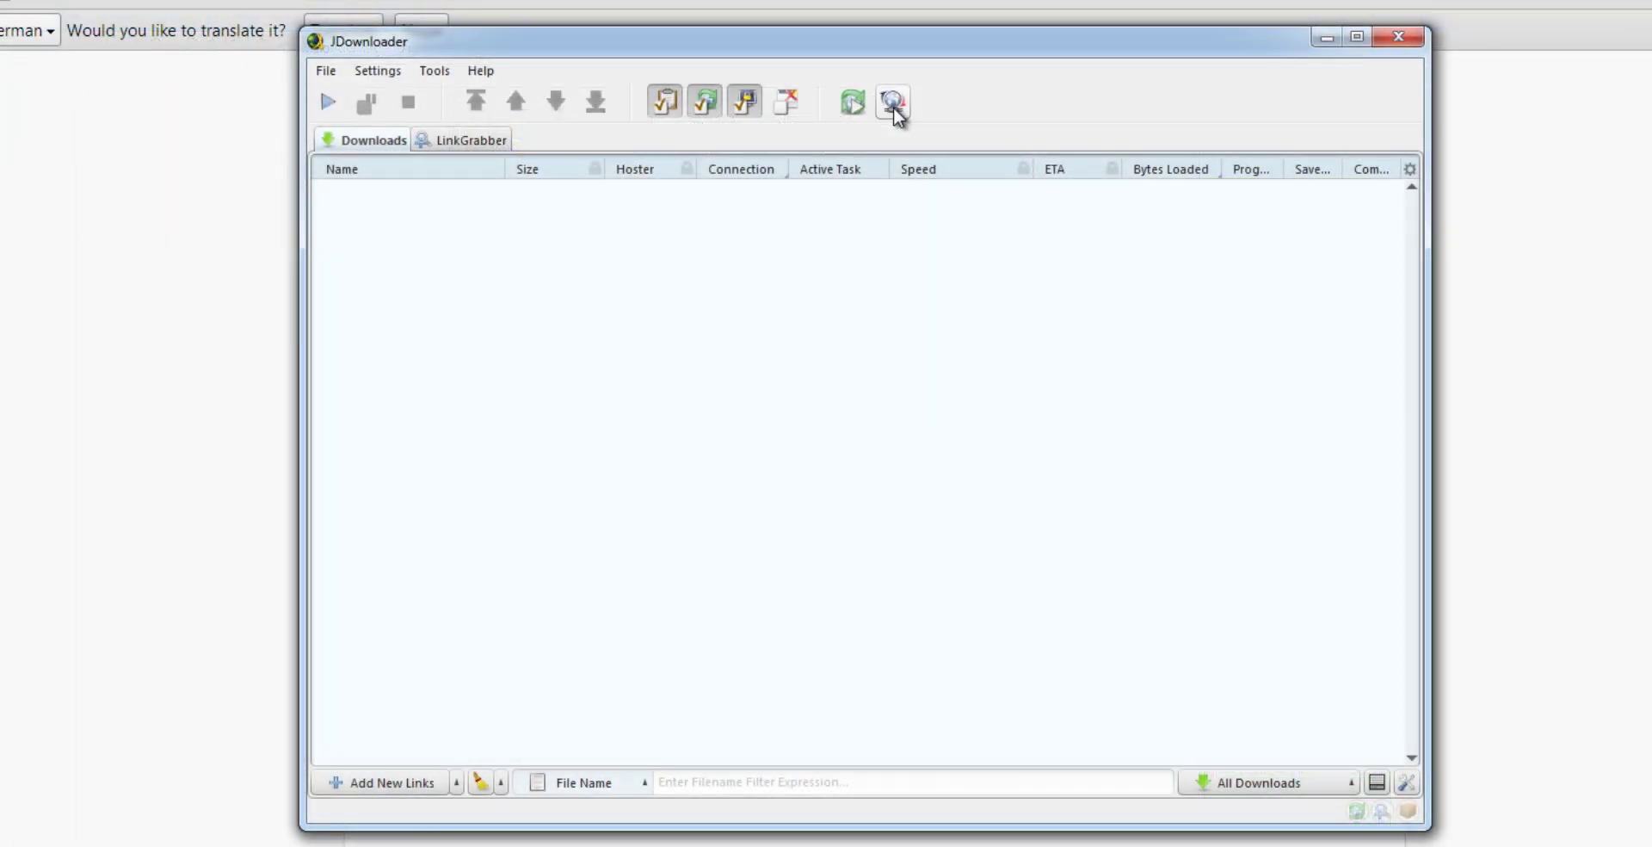
Confirm JDownloader is already the latest version, then open Settings on the General page.
click(894, 106)
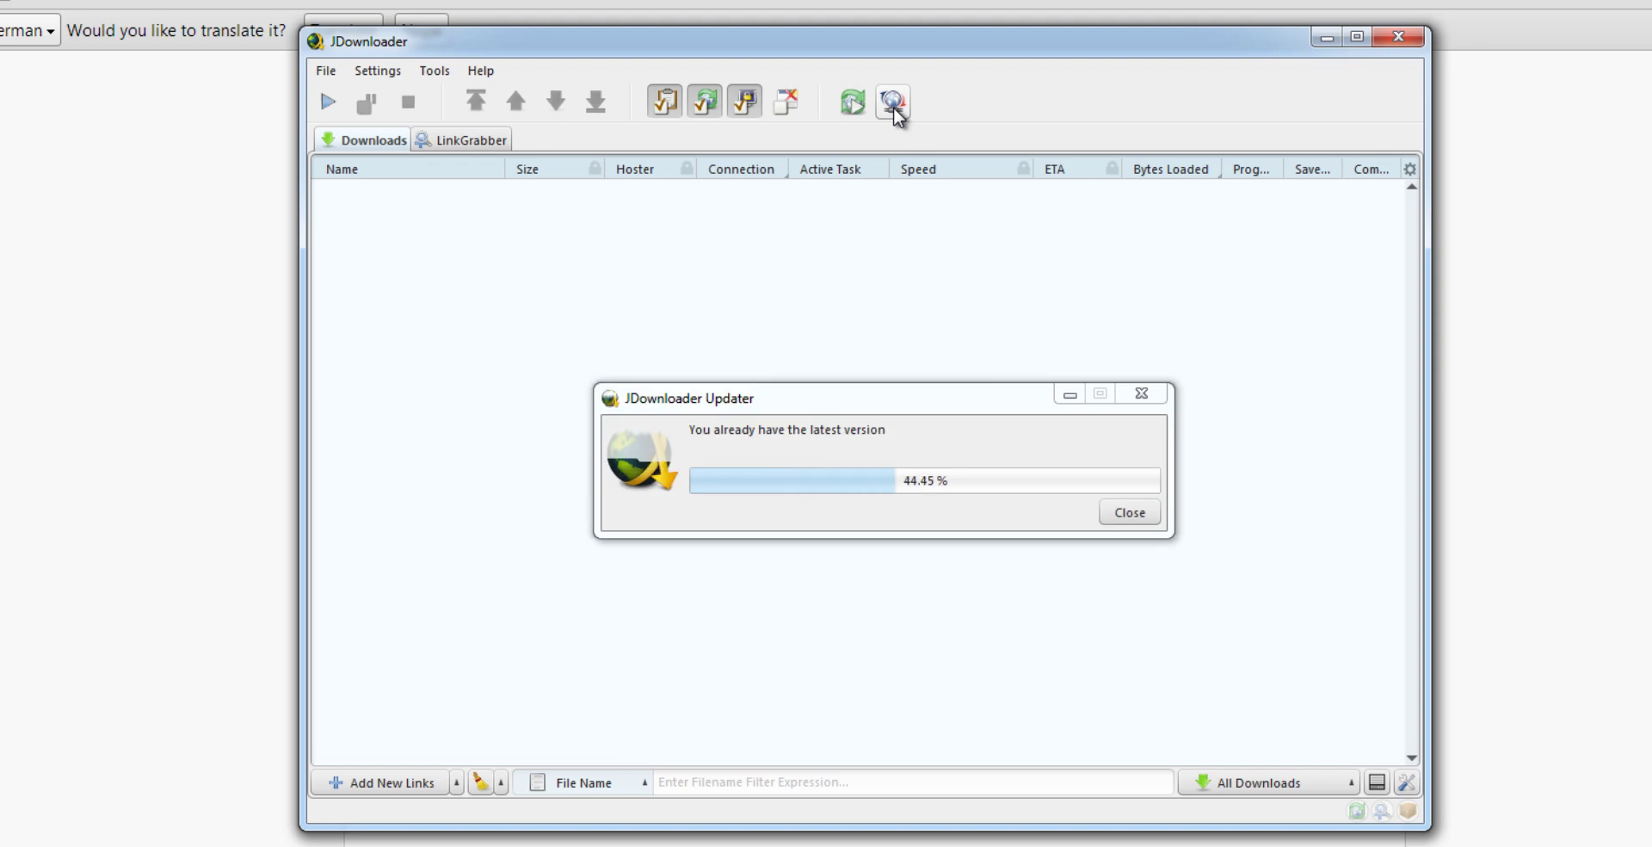
click(1141, 511)
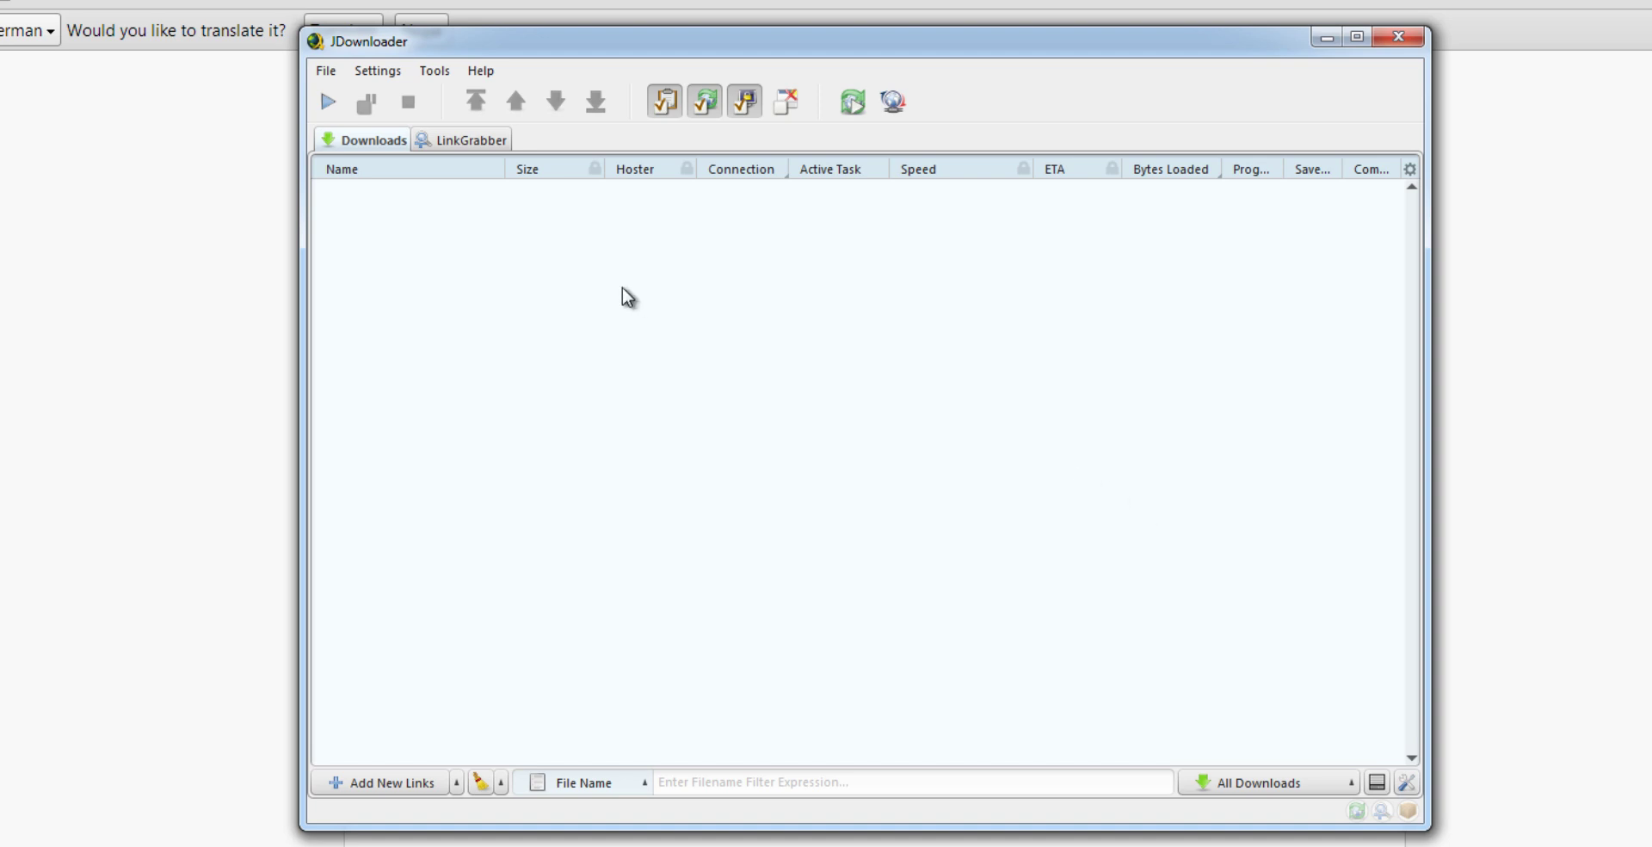
click(435, 73)
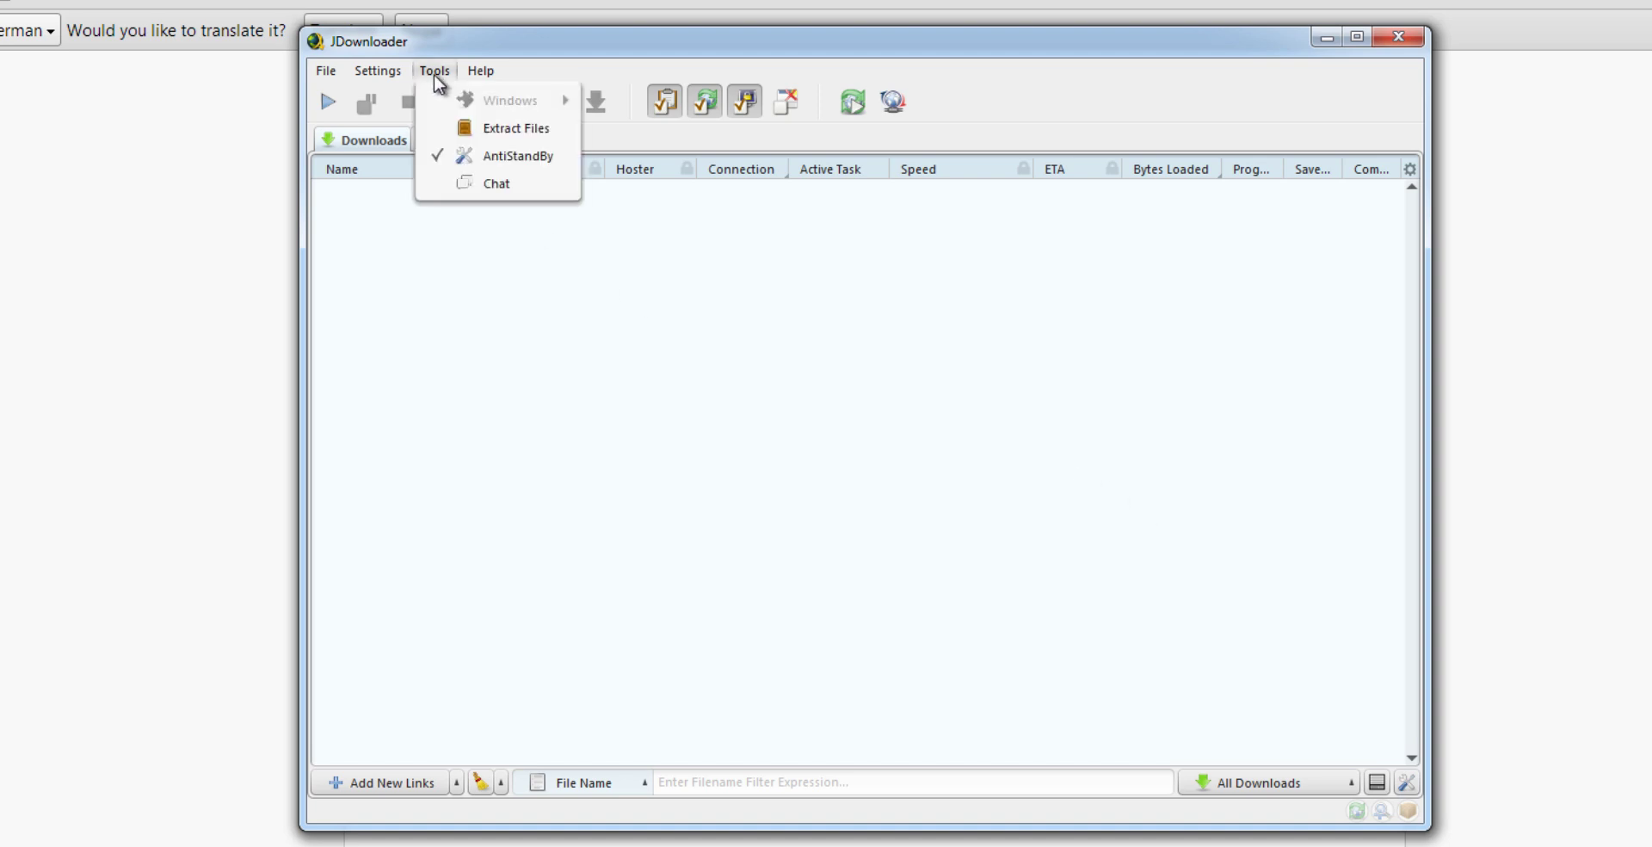
click(406, 94)
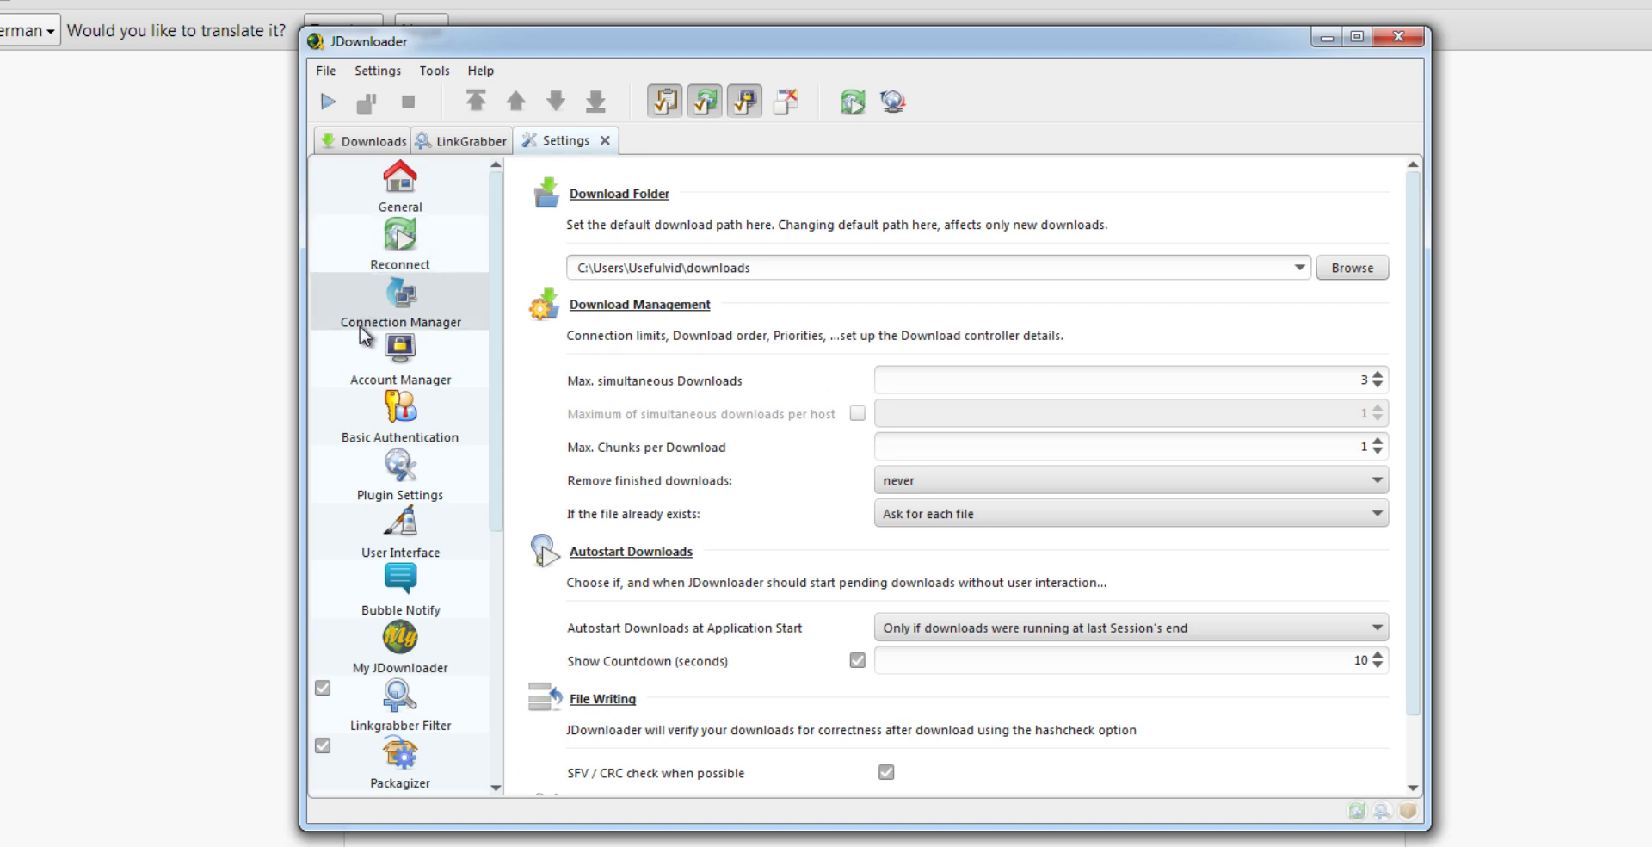
Add a premium.to account in Account Manager with its username and password, verified with 320.00 GiB traffic.
click(361, 358)
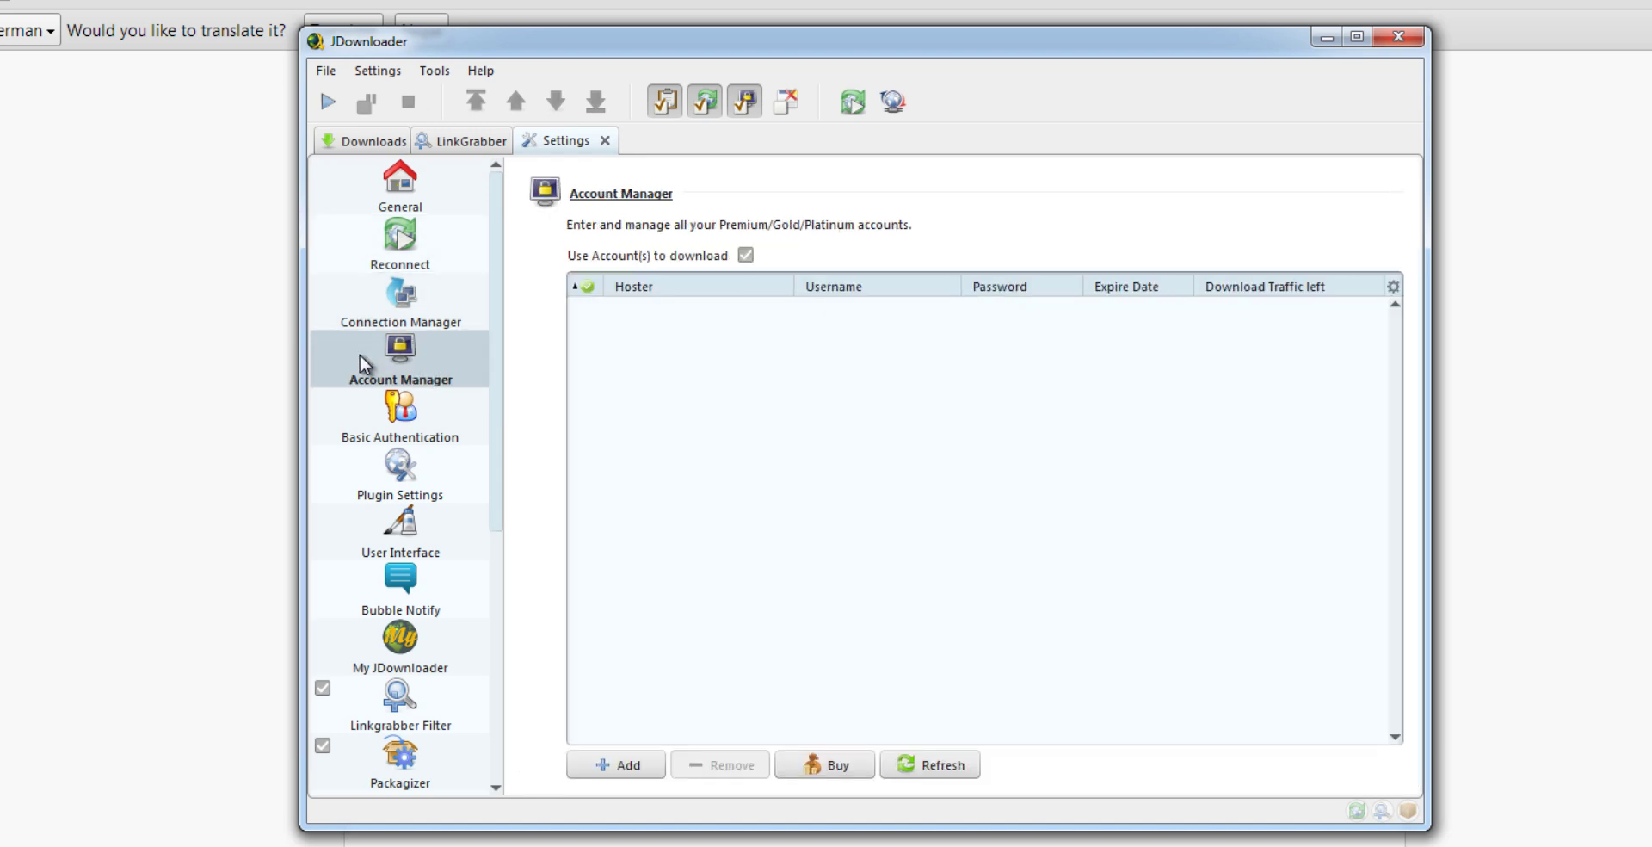
click(631, 766)
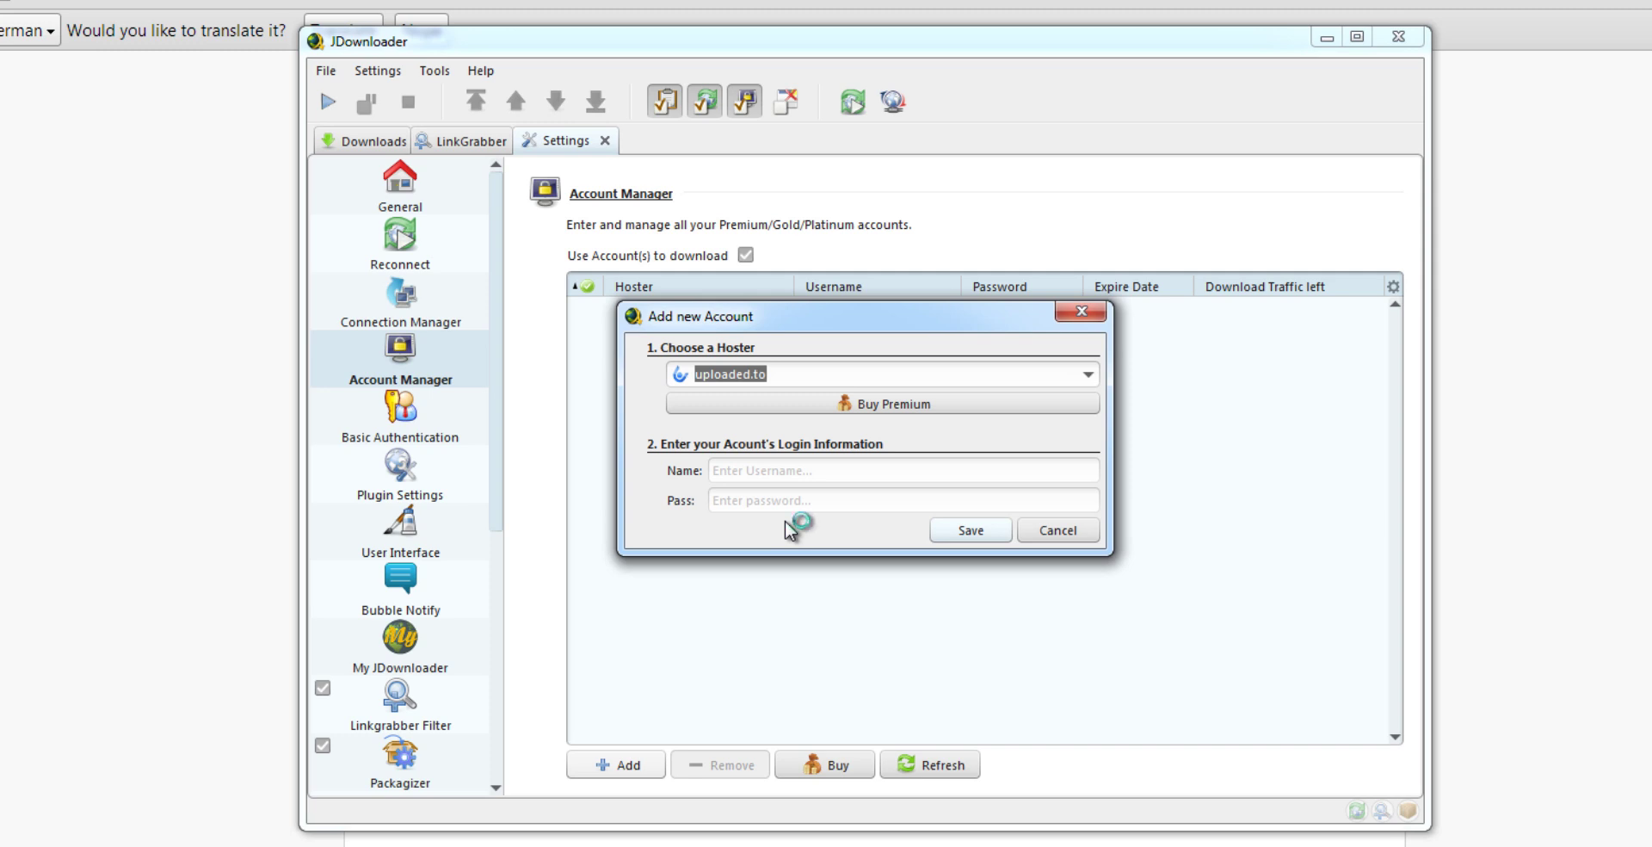
click(1088, 376)
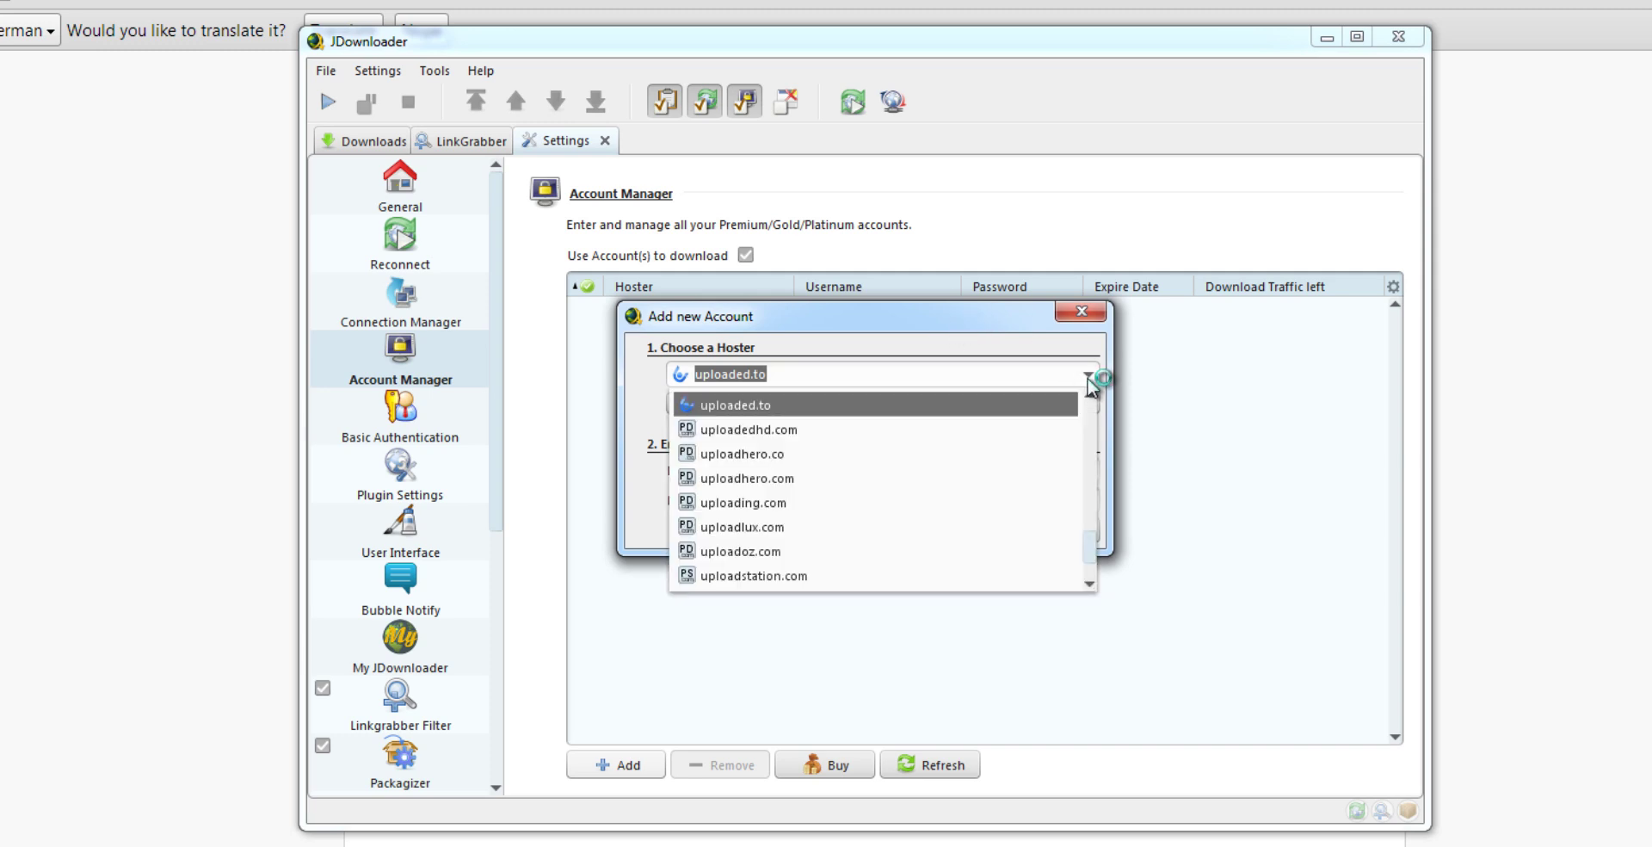
text(prefiles.com)
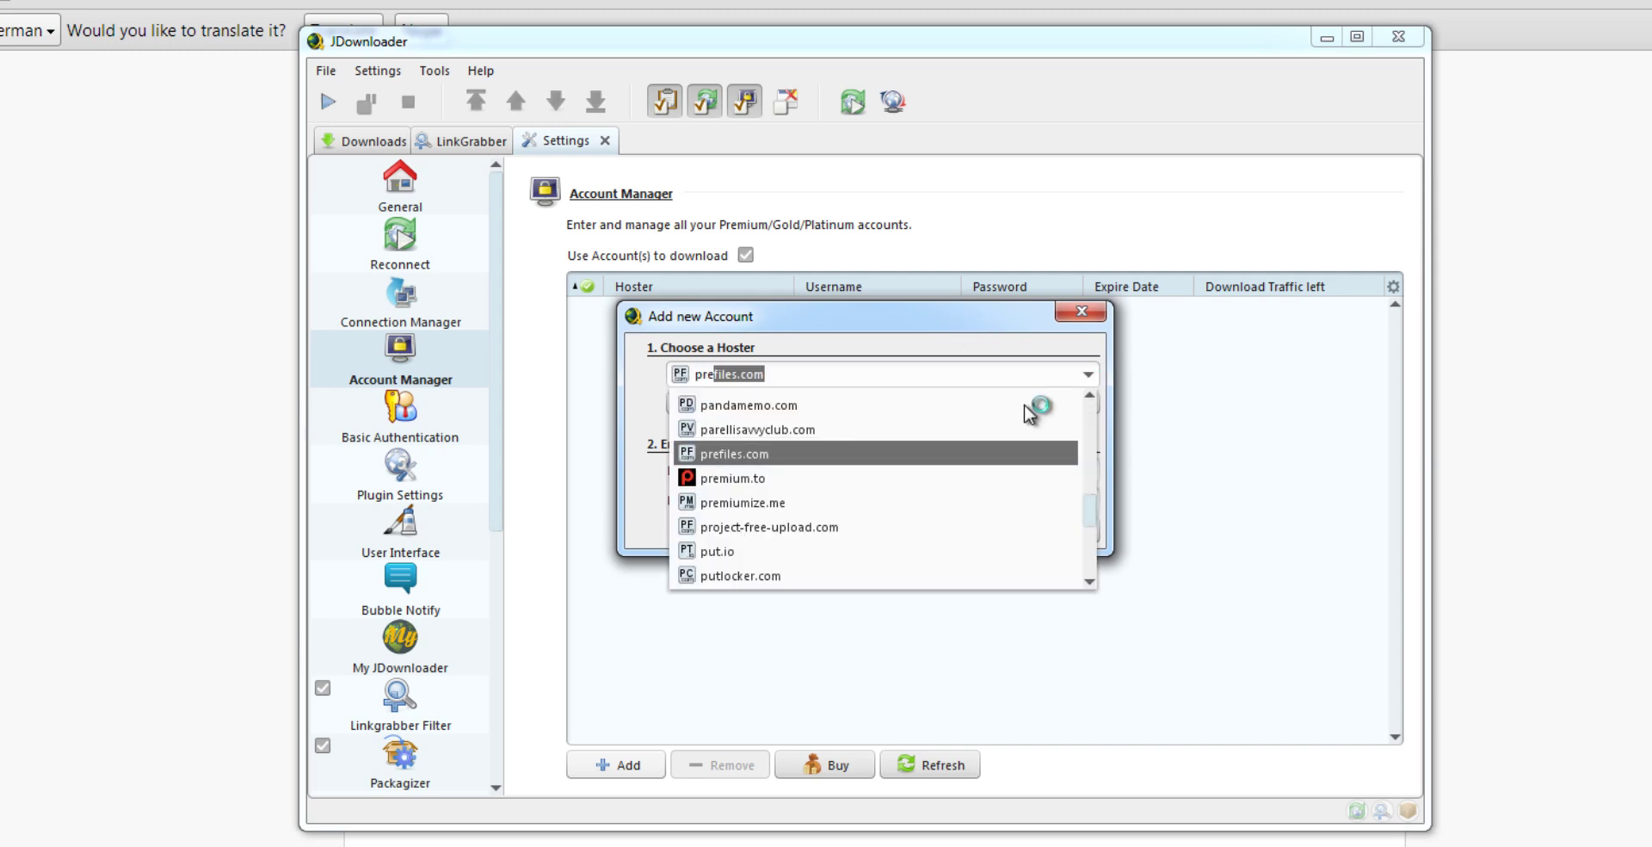
click(804, 479)
click(803, 469)
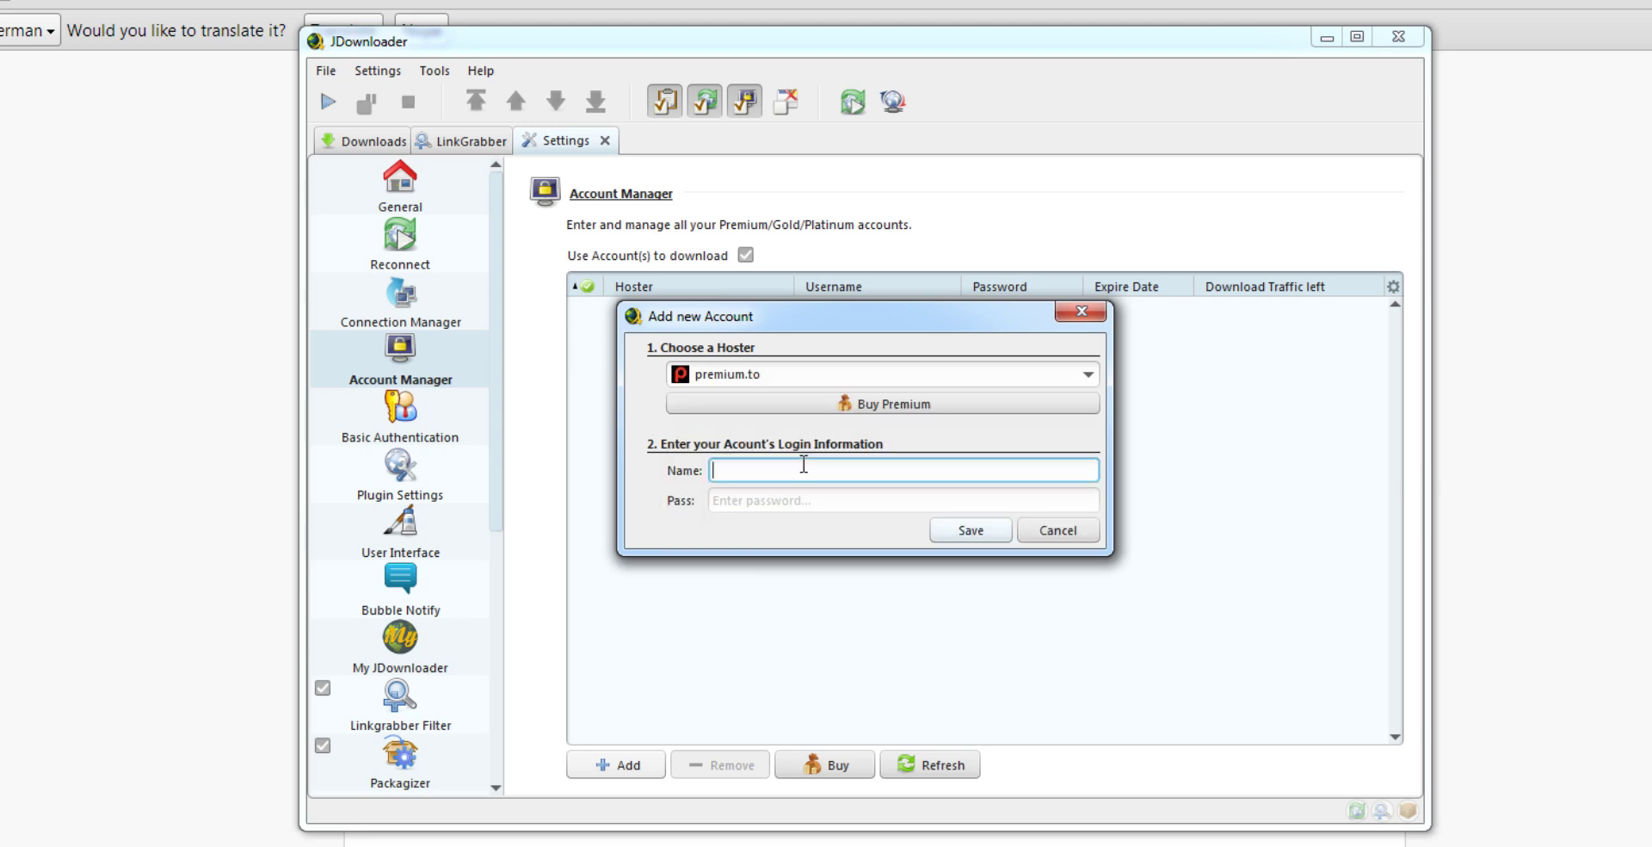
text(vid)
key(Tab)
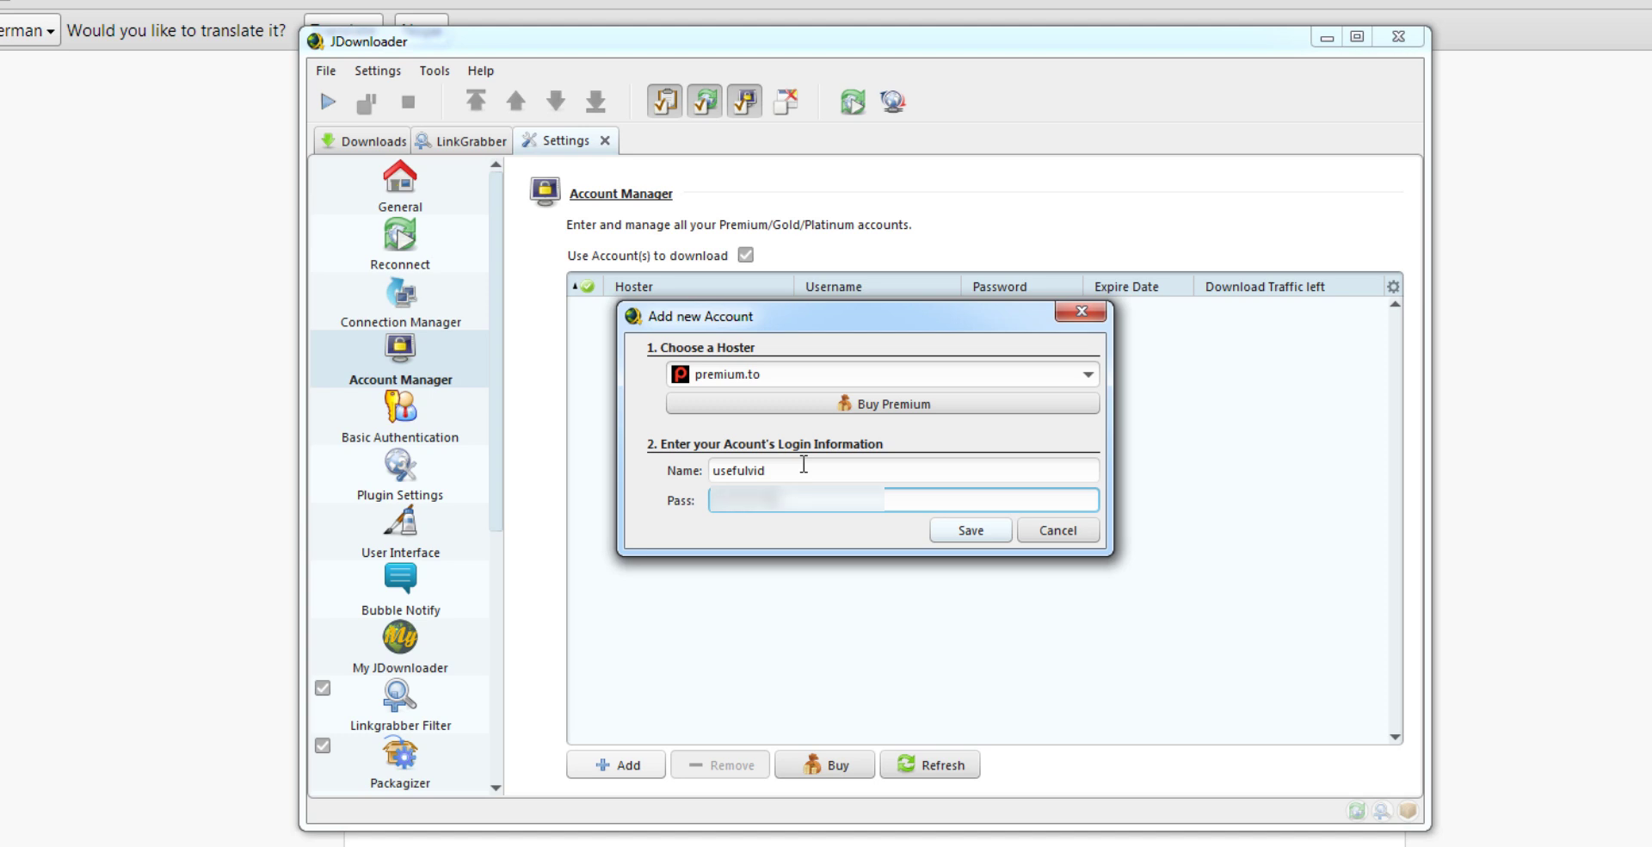
key(Return)
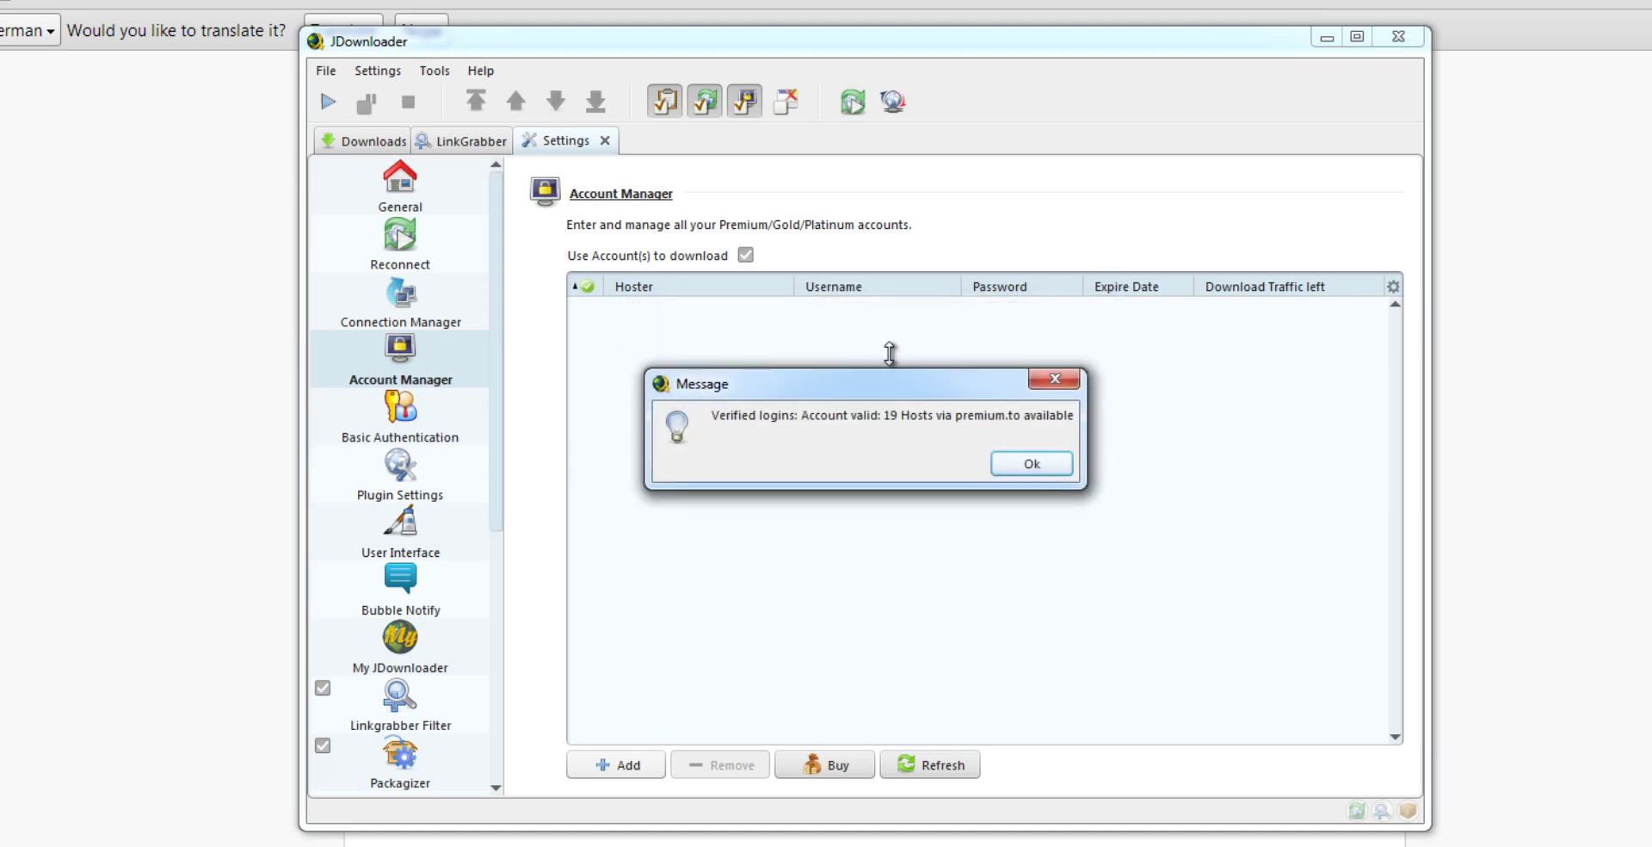
click(1023, 466)
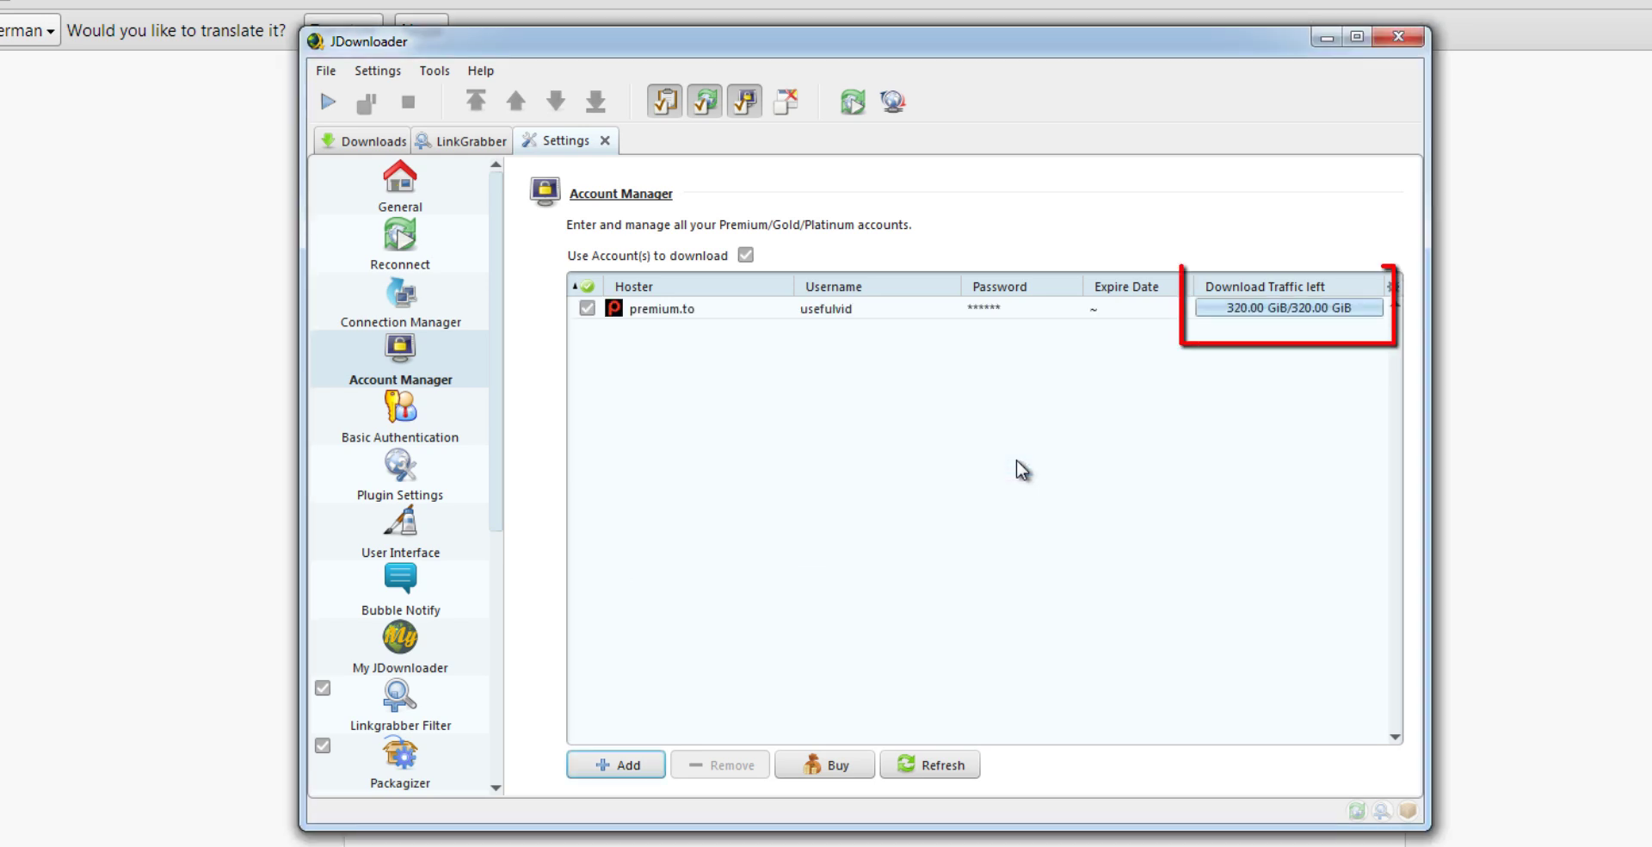